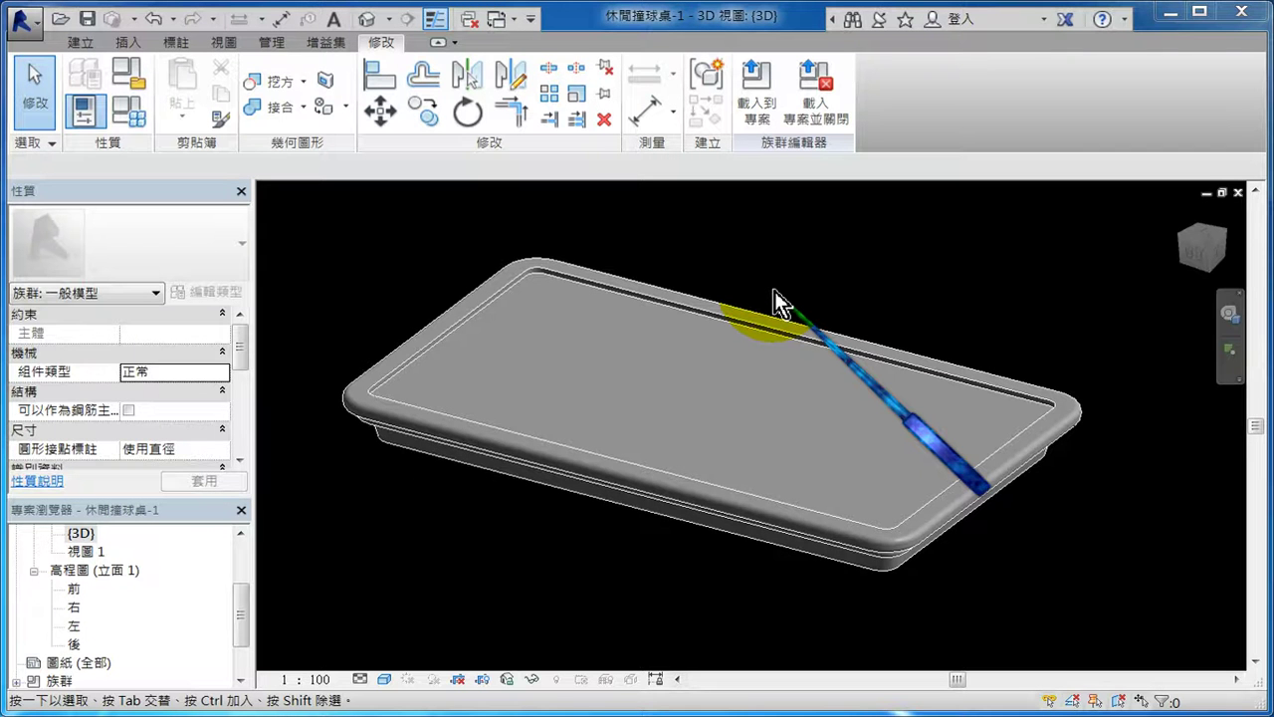
- Save a copy of the family as 休閒撞球桌-2.rfa in the Youtube folder
mouse_move(774, 291)
mouse_down()
mouse_move(788, 260)
mouse_move(664, 300)
mouse_move(681, 282)
mouse_move(676, 247)
mouse_move(485, 233)
mouse_up()
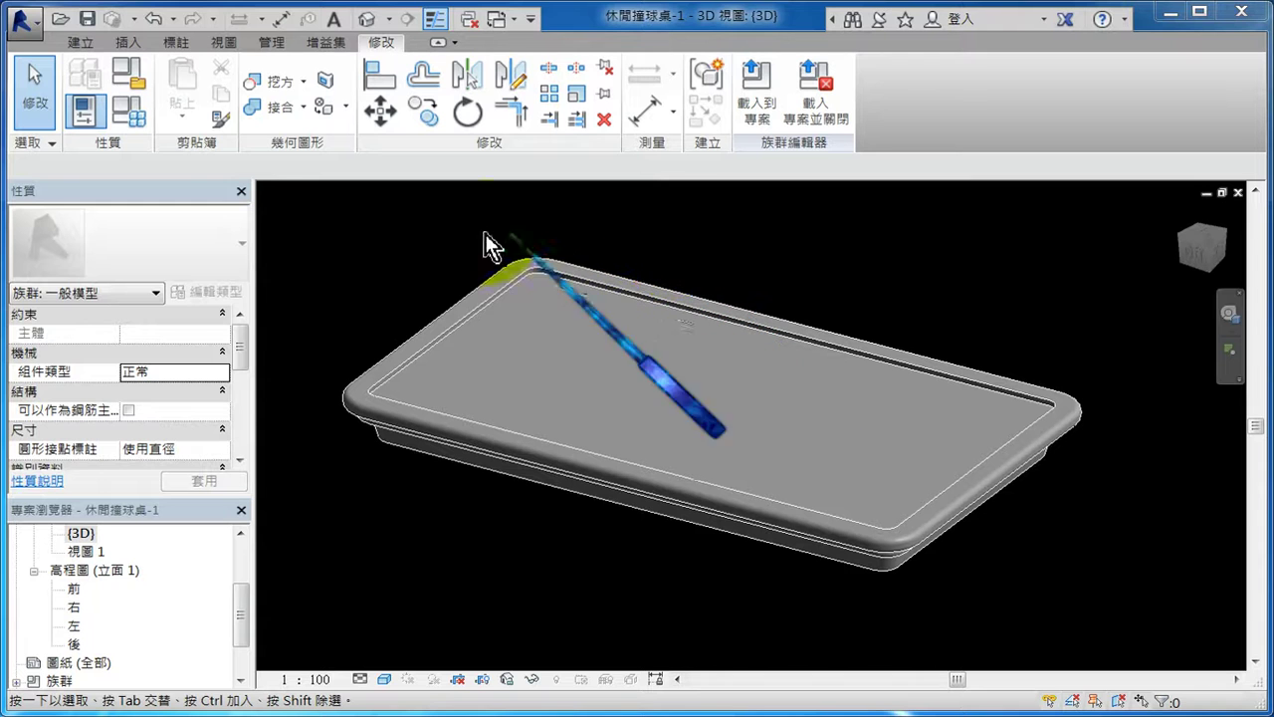
click(28, 29)
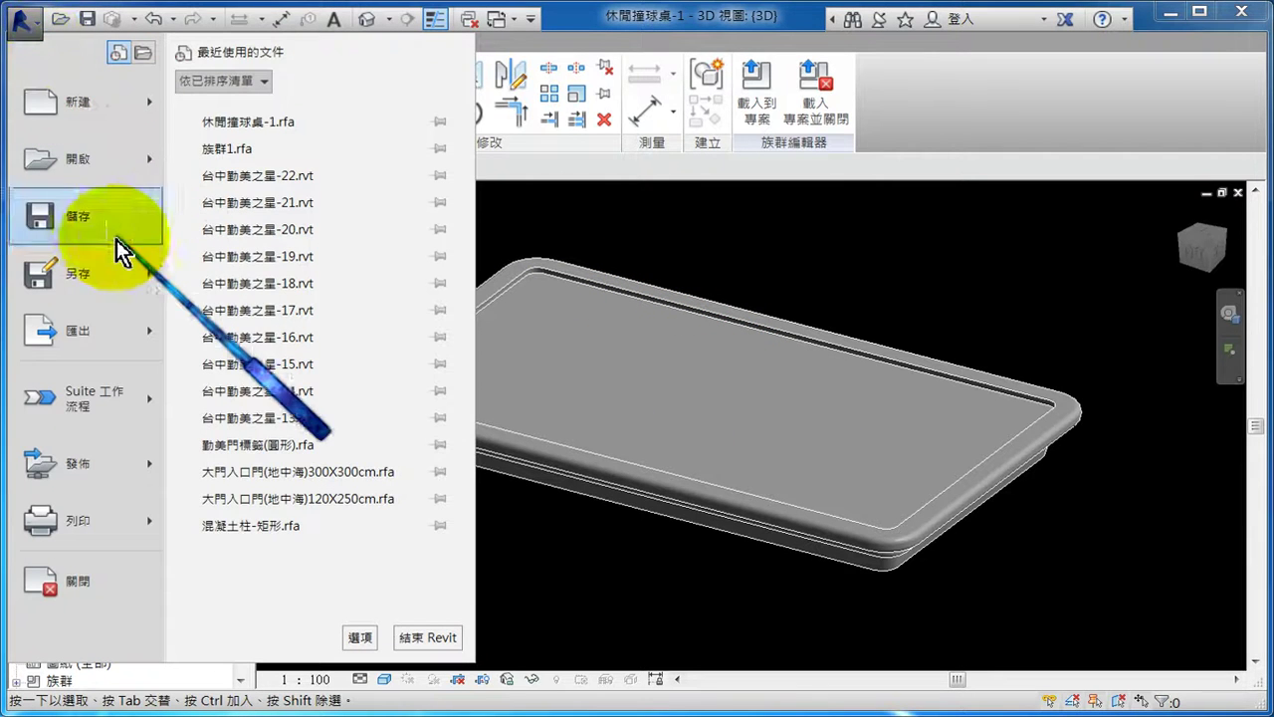
click(132, 271)
mouse_move(84, 273)
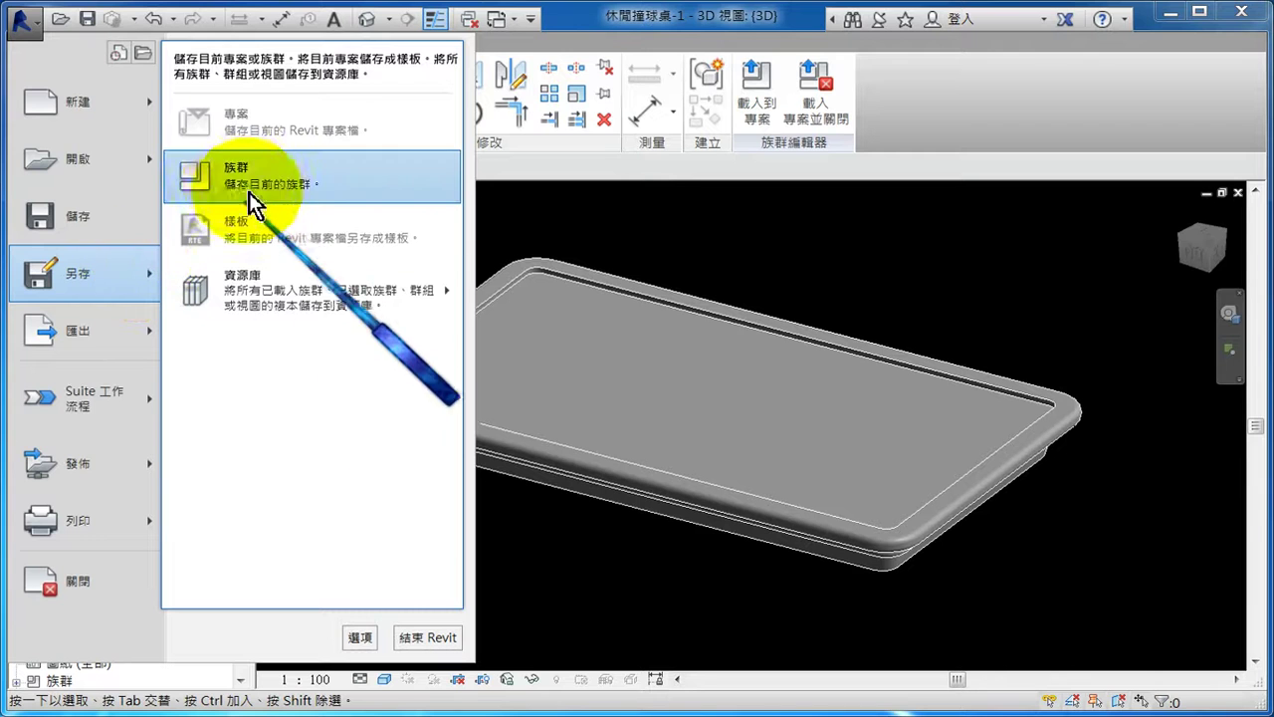
click(278, 179)
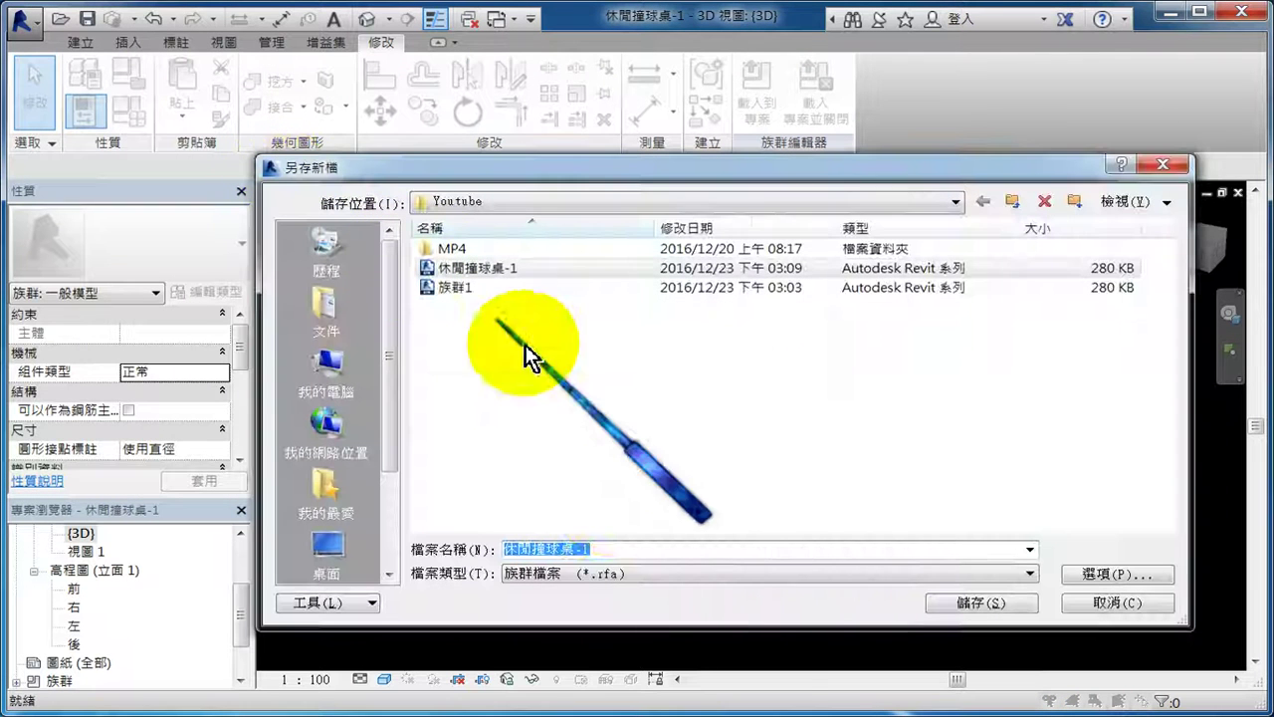
click(604, 549)
key(BackSpace)
text(2)
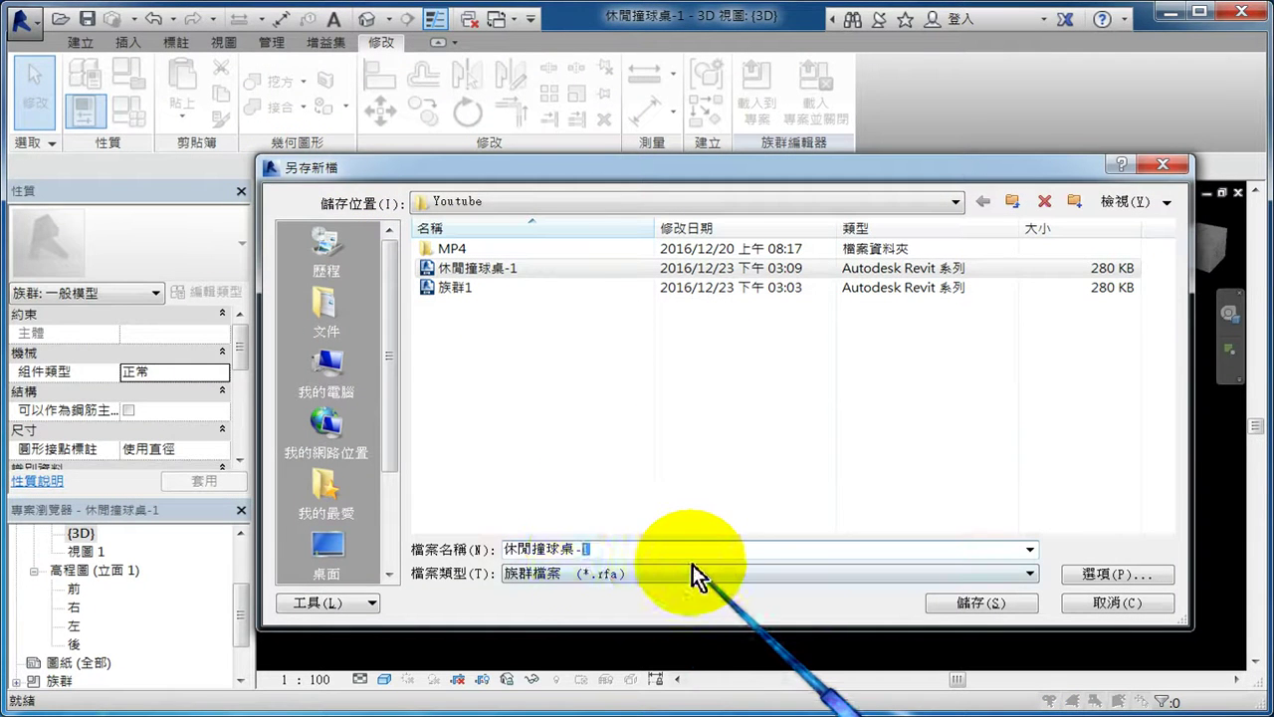
click(961, 601)
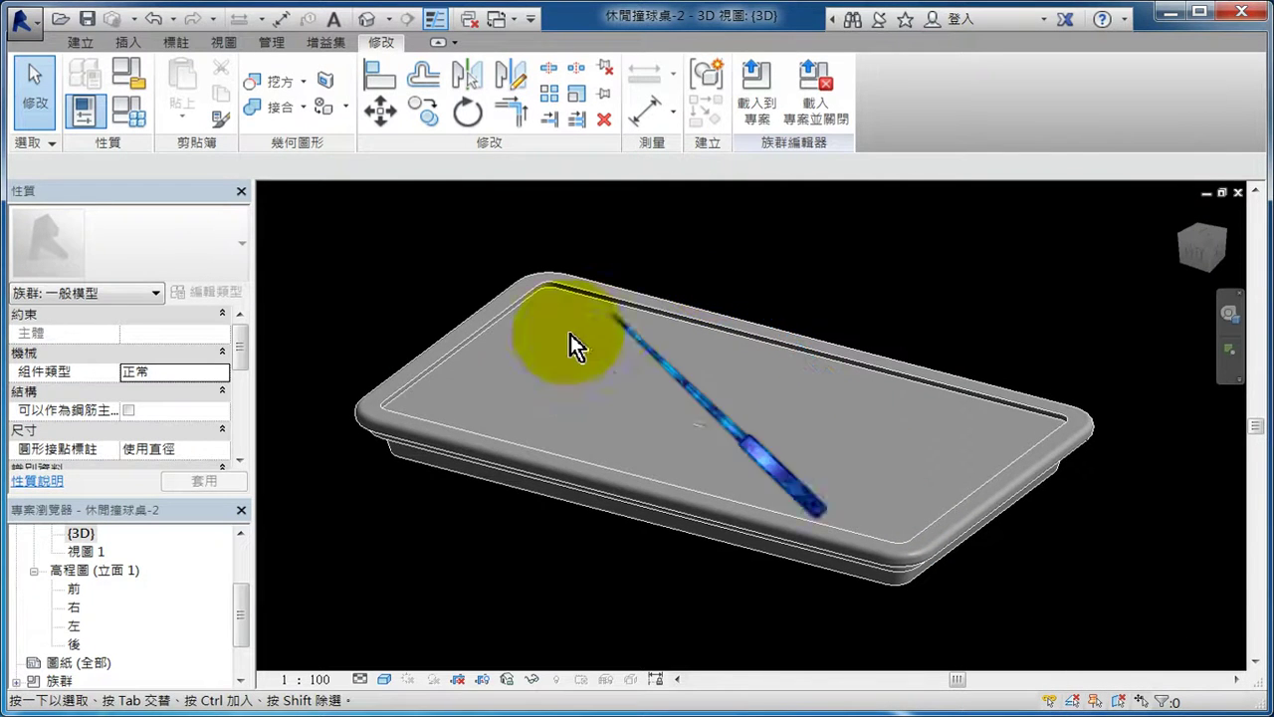
- Open the 前 (Front) elevation, zoom to the rim profile, and change the view scale from 1:50 to 1:10
mouse_move(242, 617)
mouse_down()
mouse_move(242, 573)
mouse_move(244, 612)
mouse_up()
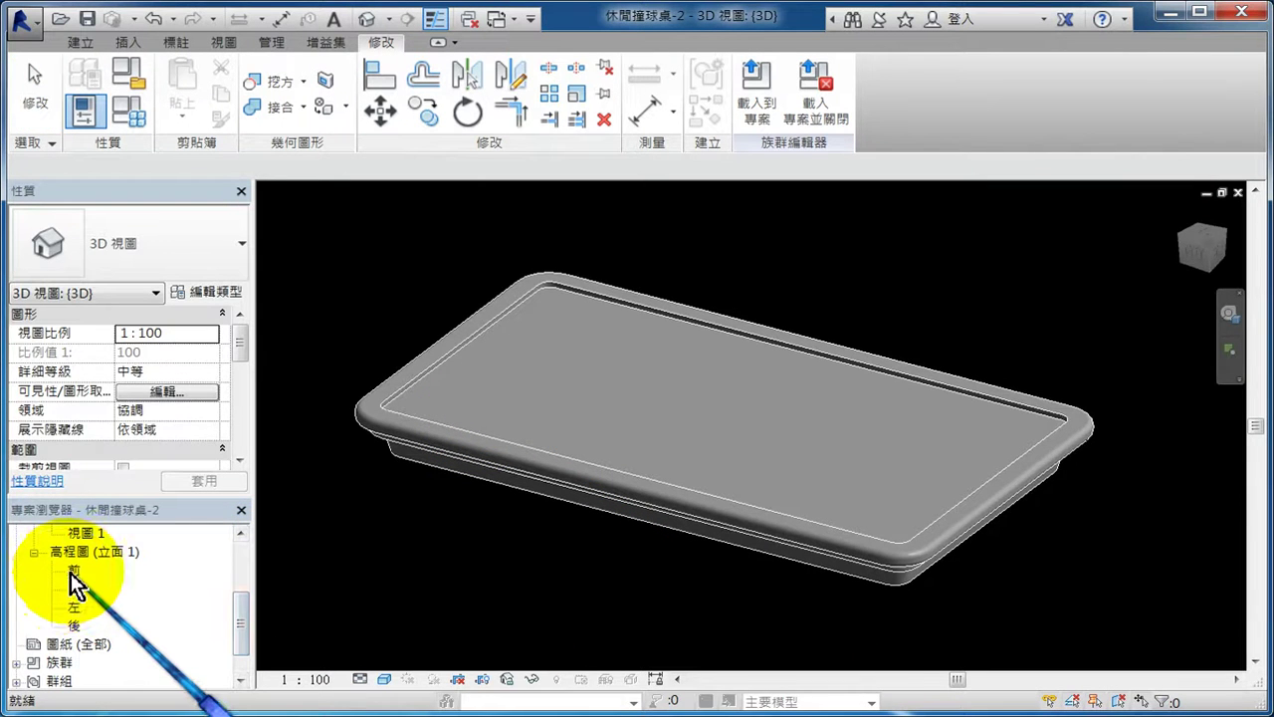
double_click(71, 573)
scroll(718, 479, up, 3)
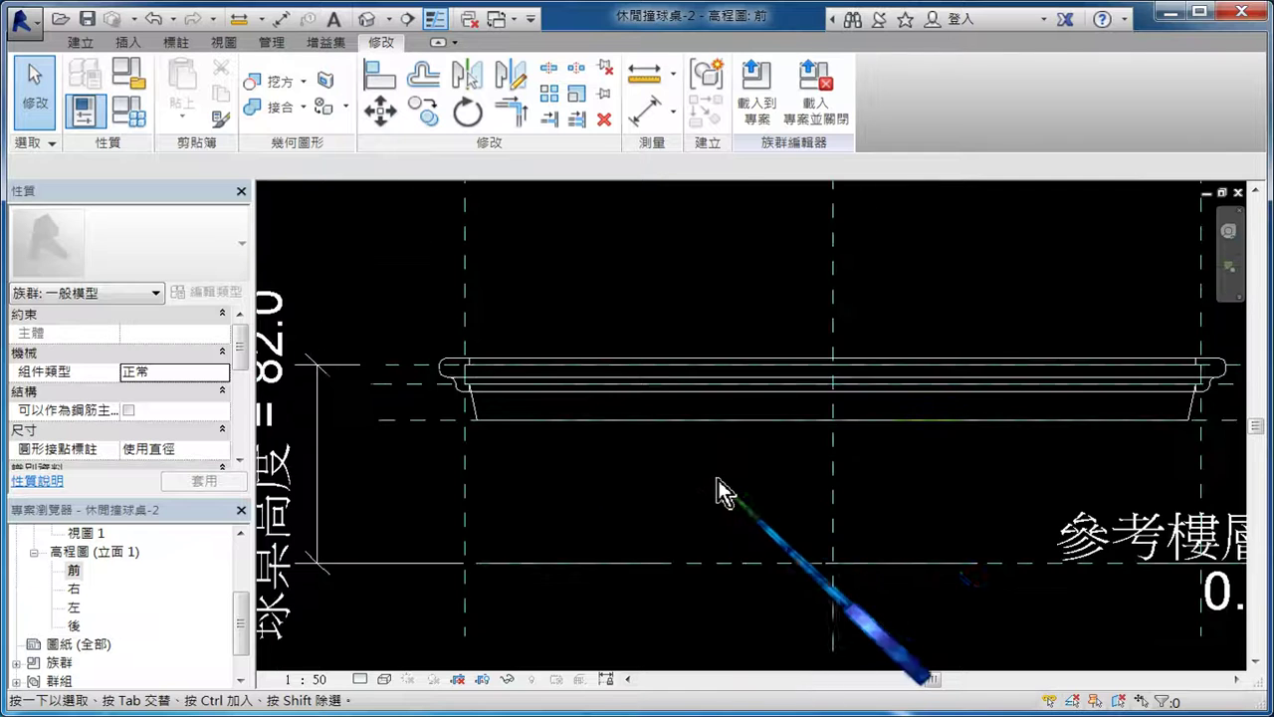
middle_drag(1138, 469, 699, 486)
scroll(834, 379, up, 3)
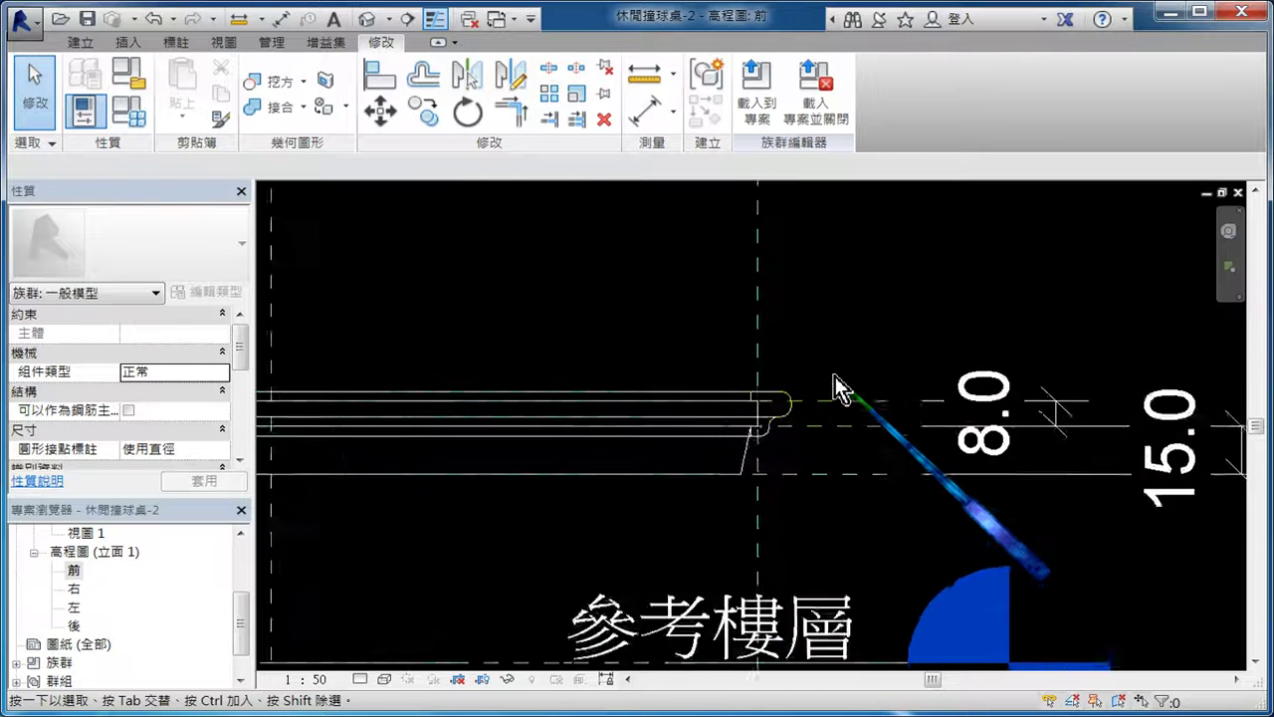
click(304, 680)
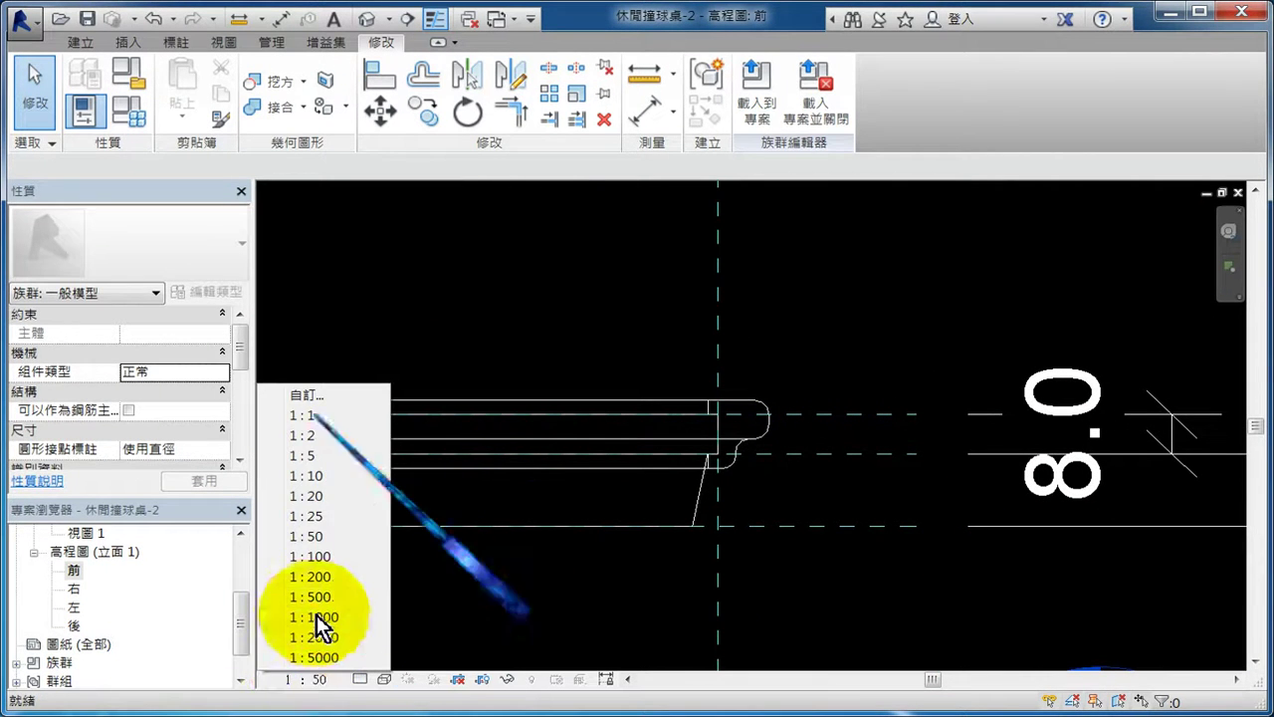
click(325, 478)
middle_drag(875, 493, 680, 474)
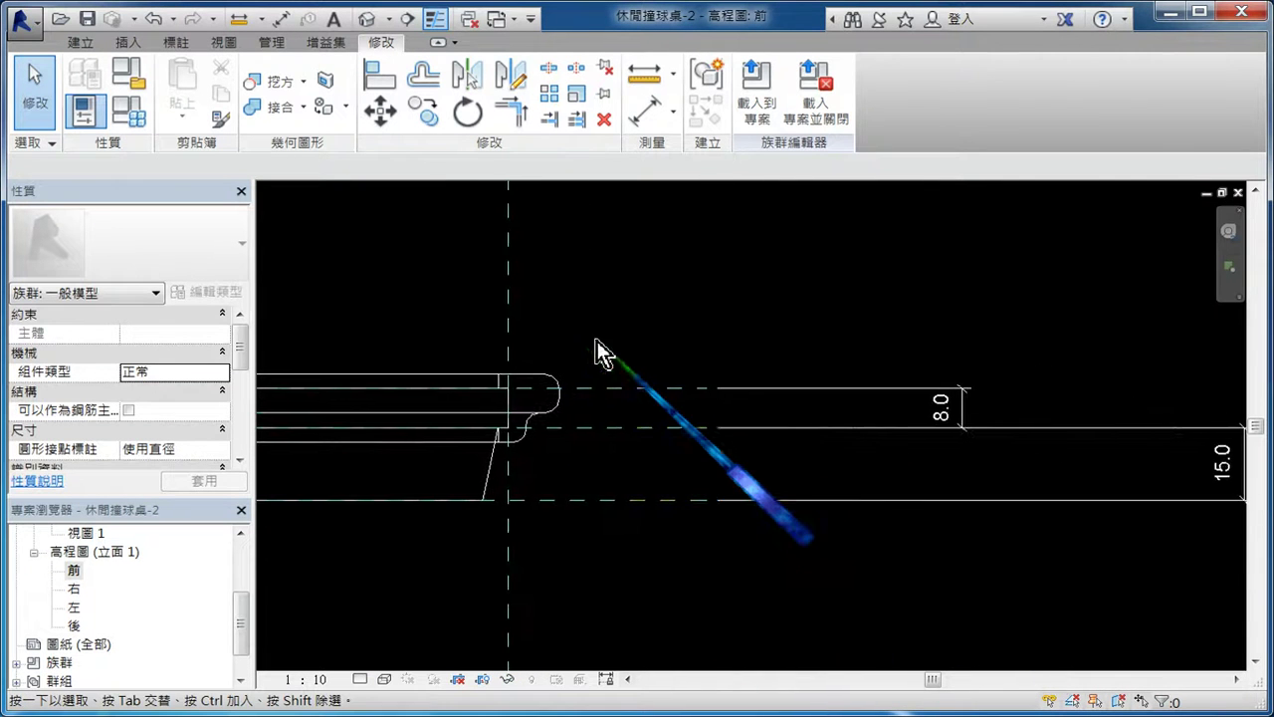
scroll(599, 339, up, 1)
- Draw a horizontal reference plane from left to right just above the tabletop rim
click(83, 44)
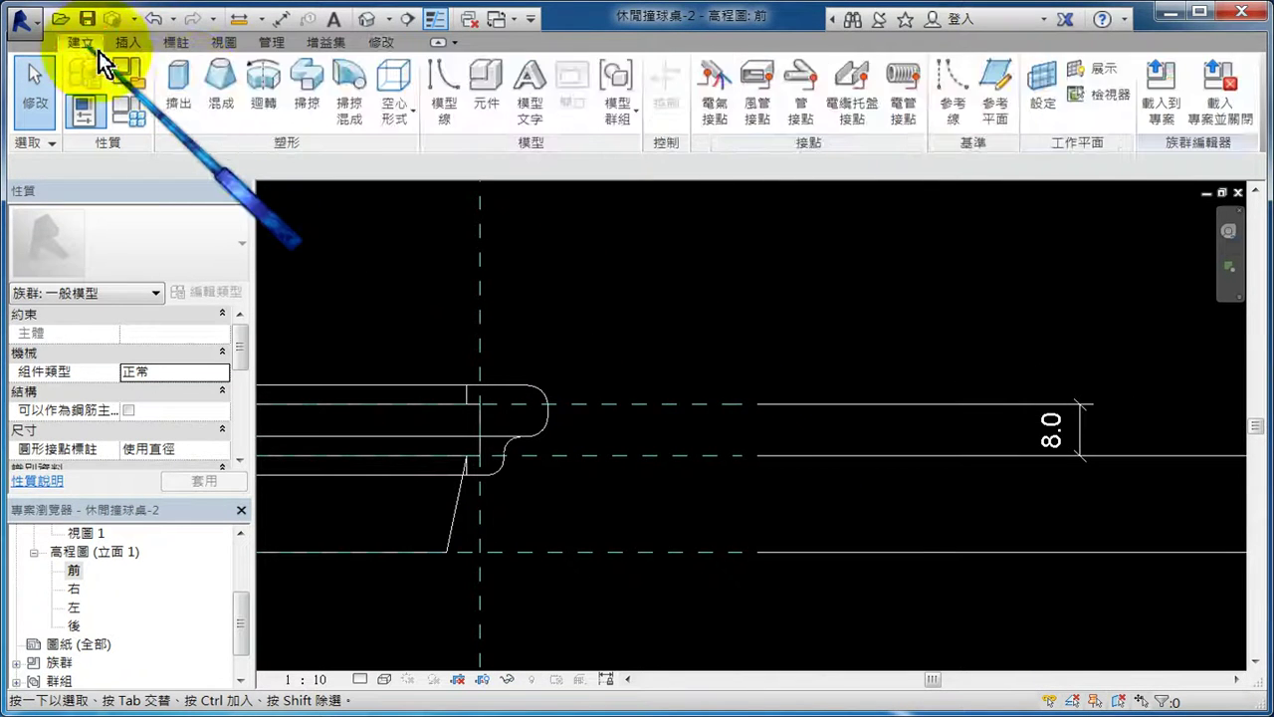
click(998, 118)
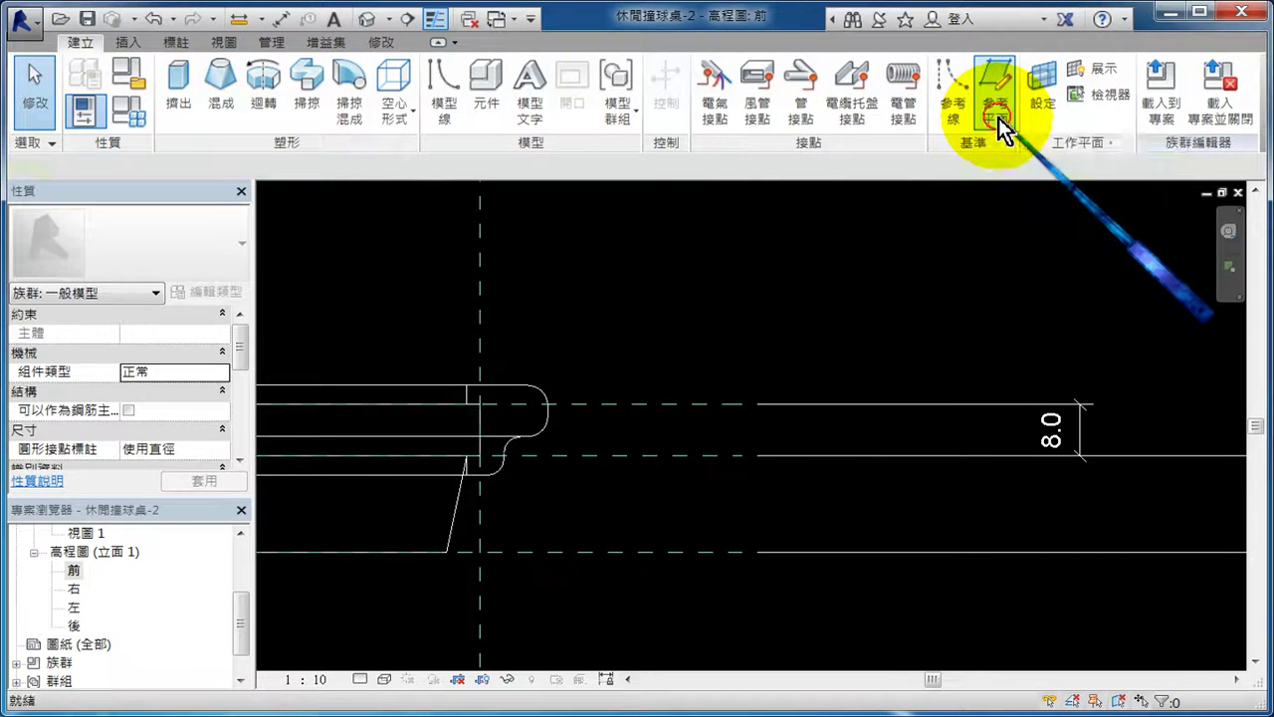
click(329, 335)
click(909, 332)
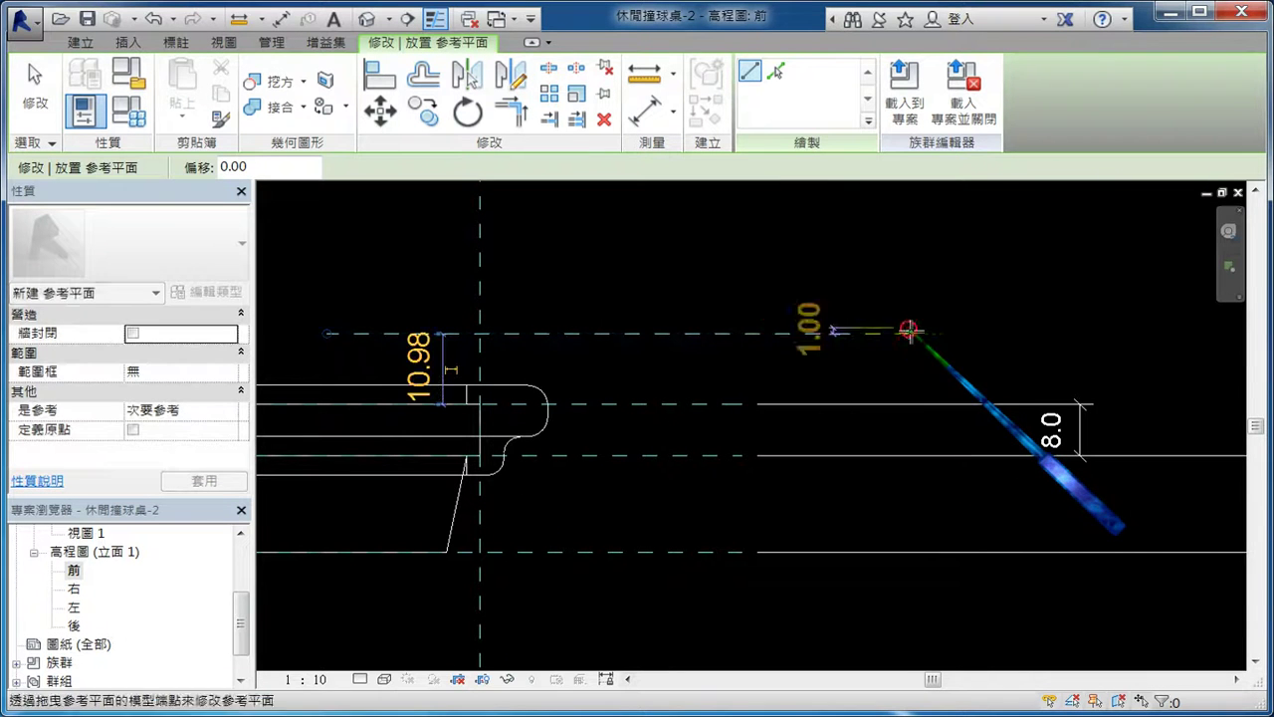
key(Escape)
key(Escape)
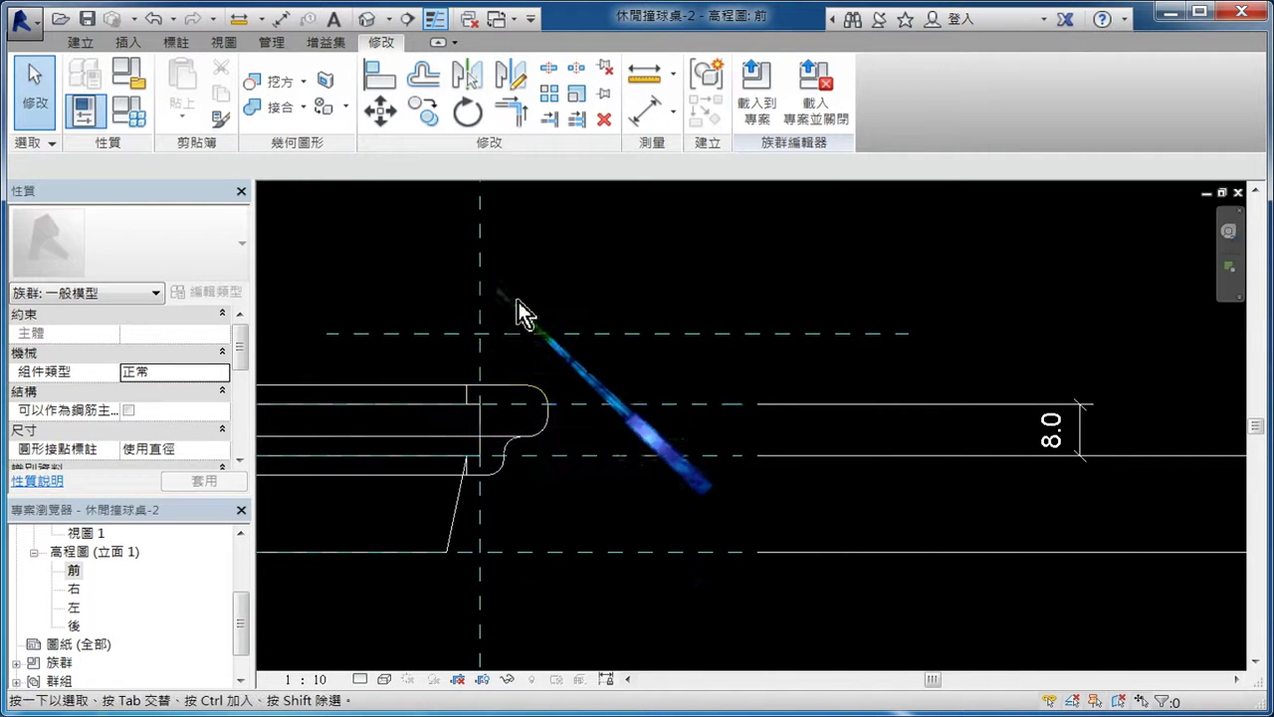
- Align the new reference plane down onto the top edge of the rim profile
click(573, 405)
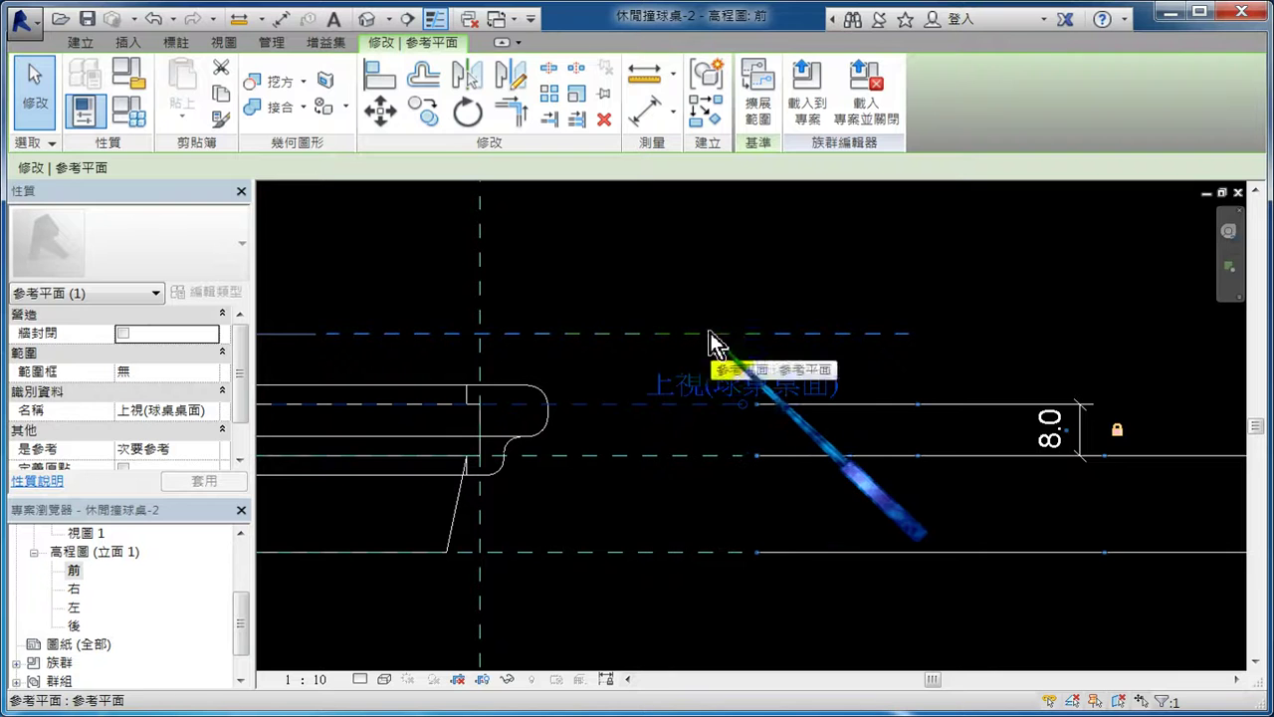
click(605, 271)
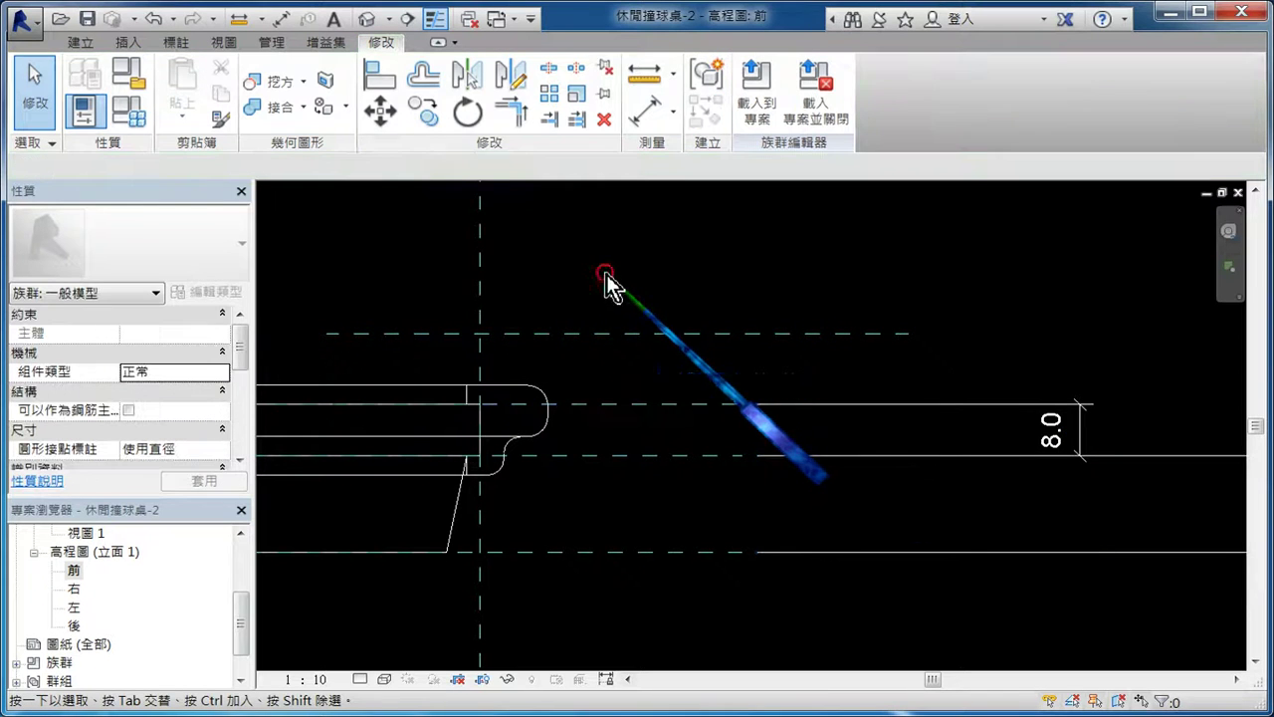
click(381, 81)
scroll(438, 358, up, 2)
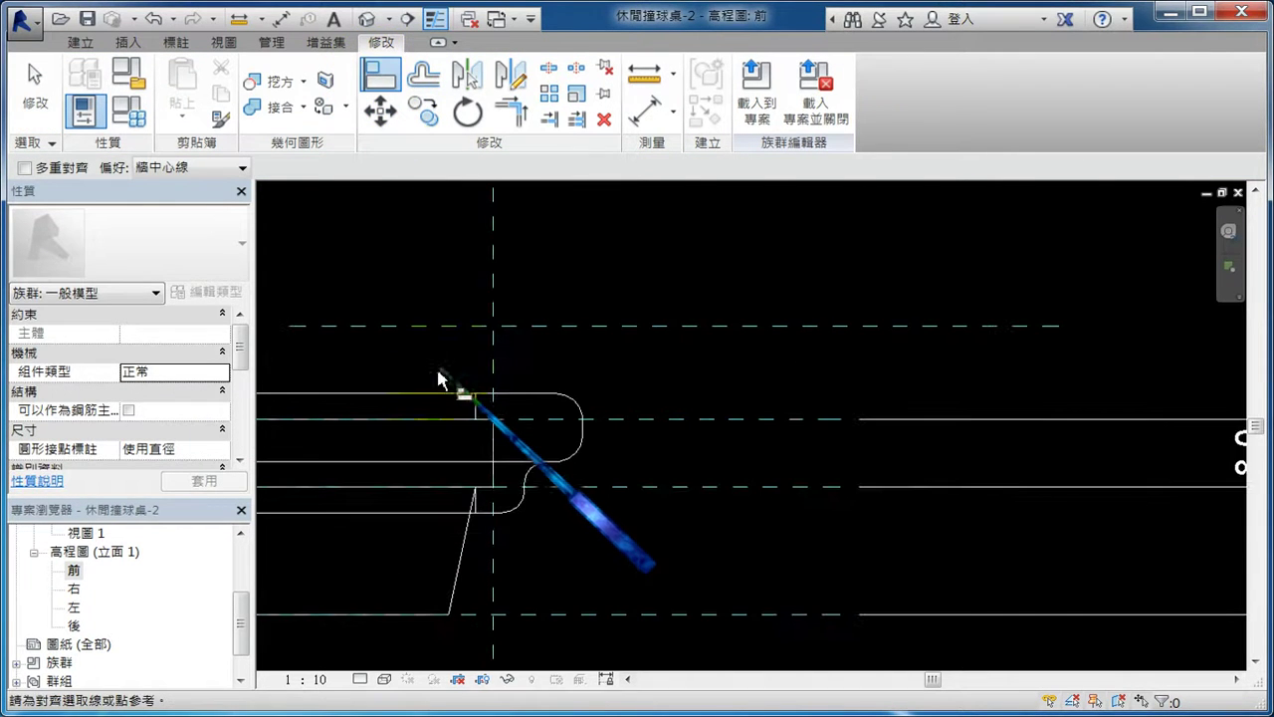
click(433, 398)
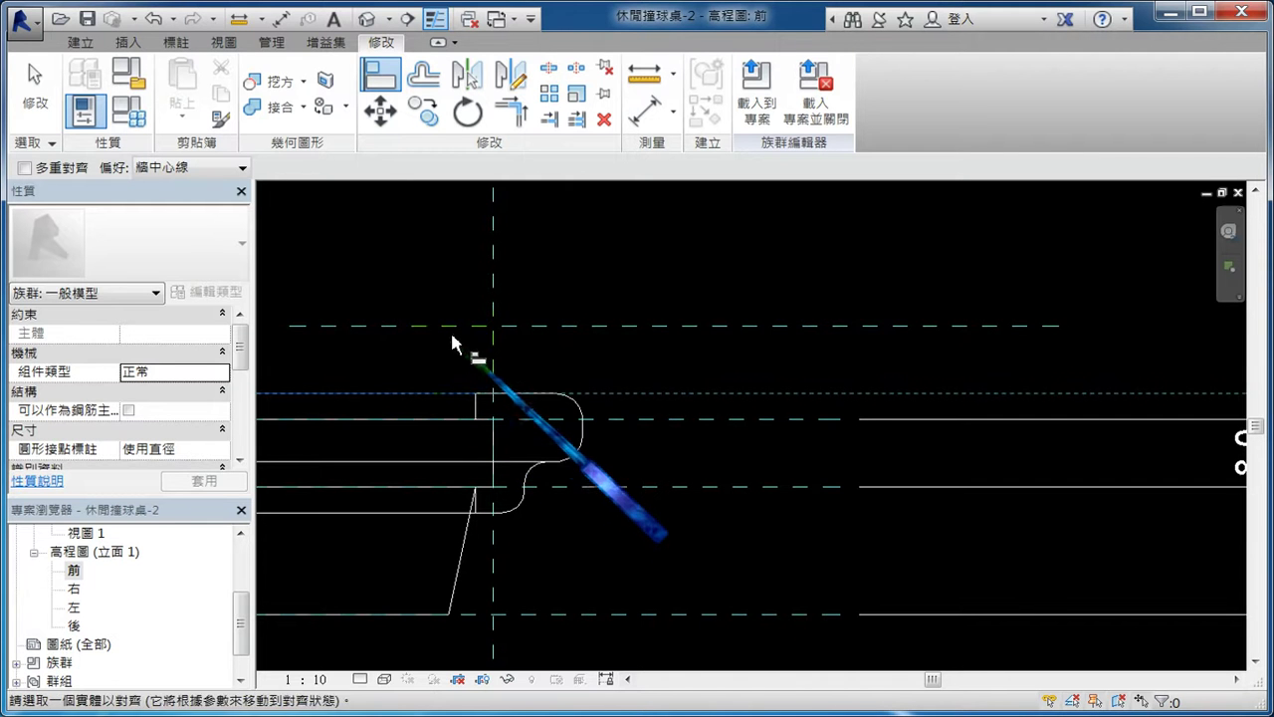
click(685, 308)
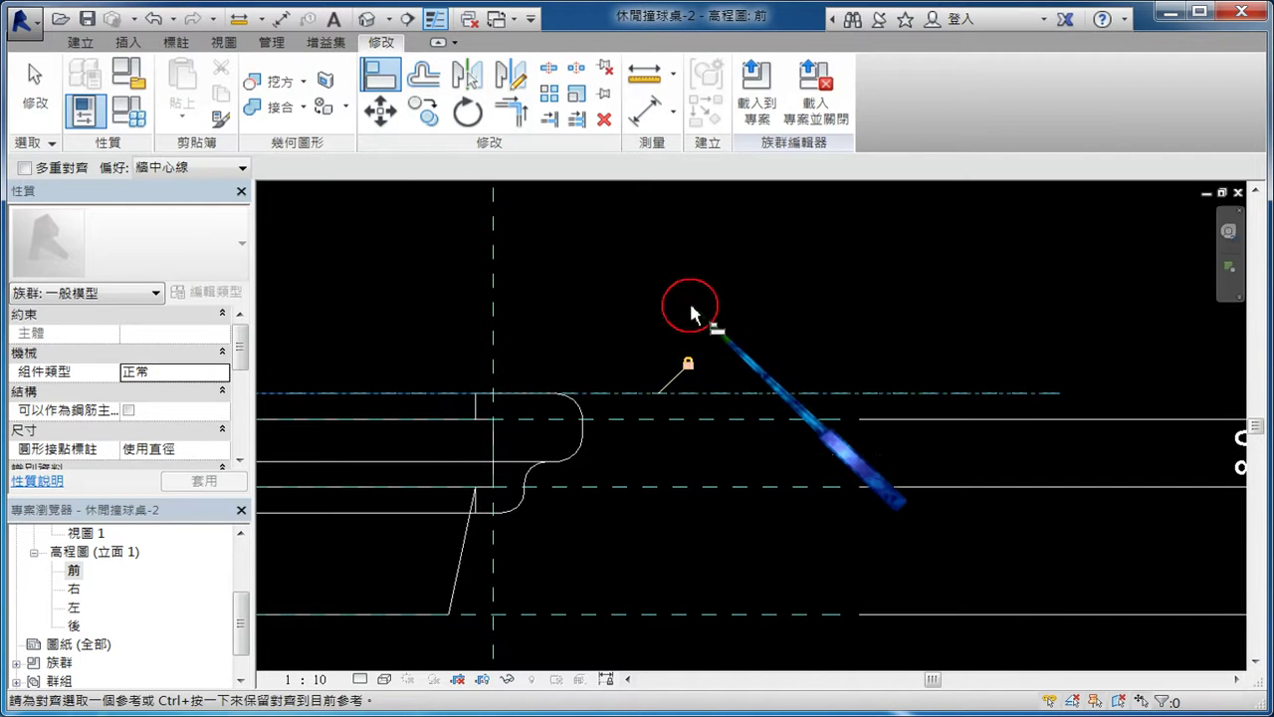
key(Escape)
key(Escape)
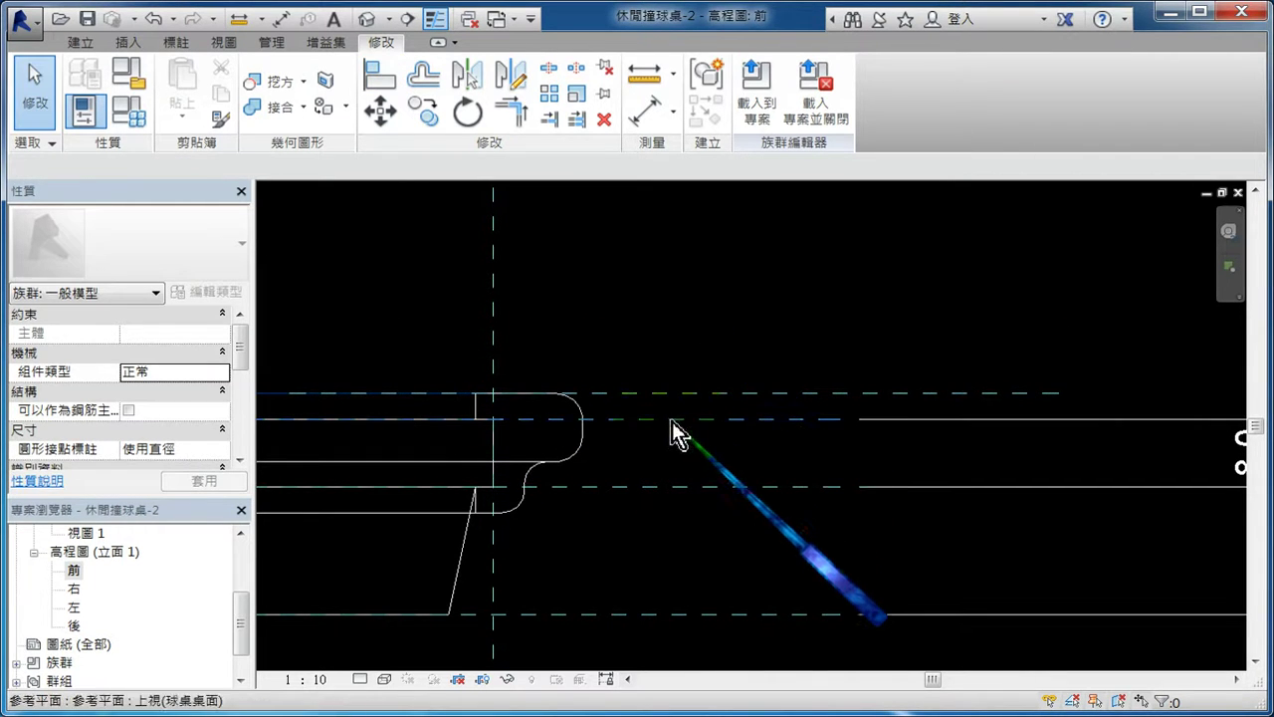
click(673, 421)
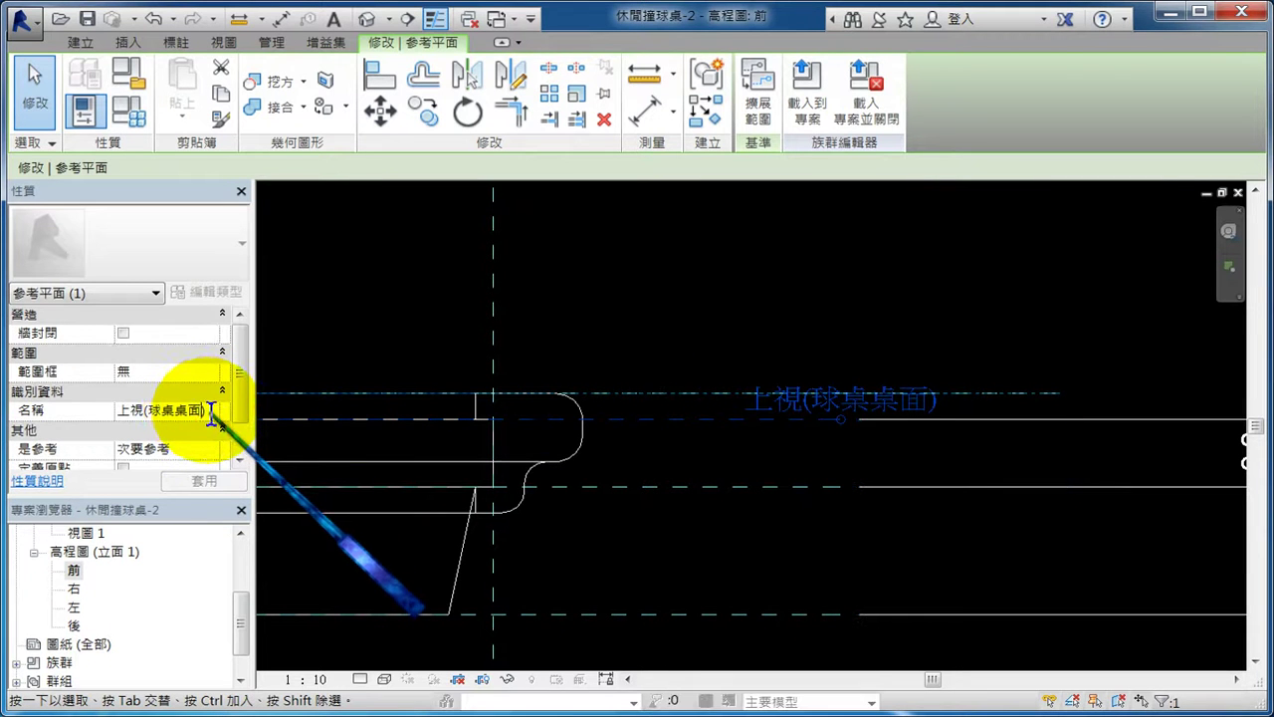
- Rename the reference plane on the rim top to 上視(球桌桌面)+3 in Properties and apply
click(209, 410)
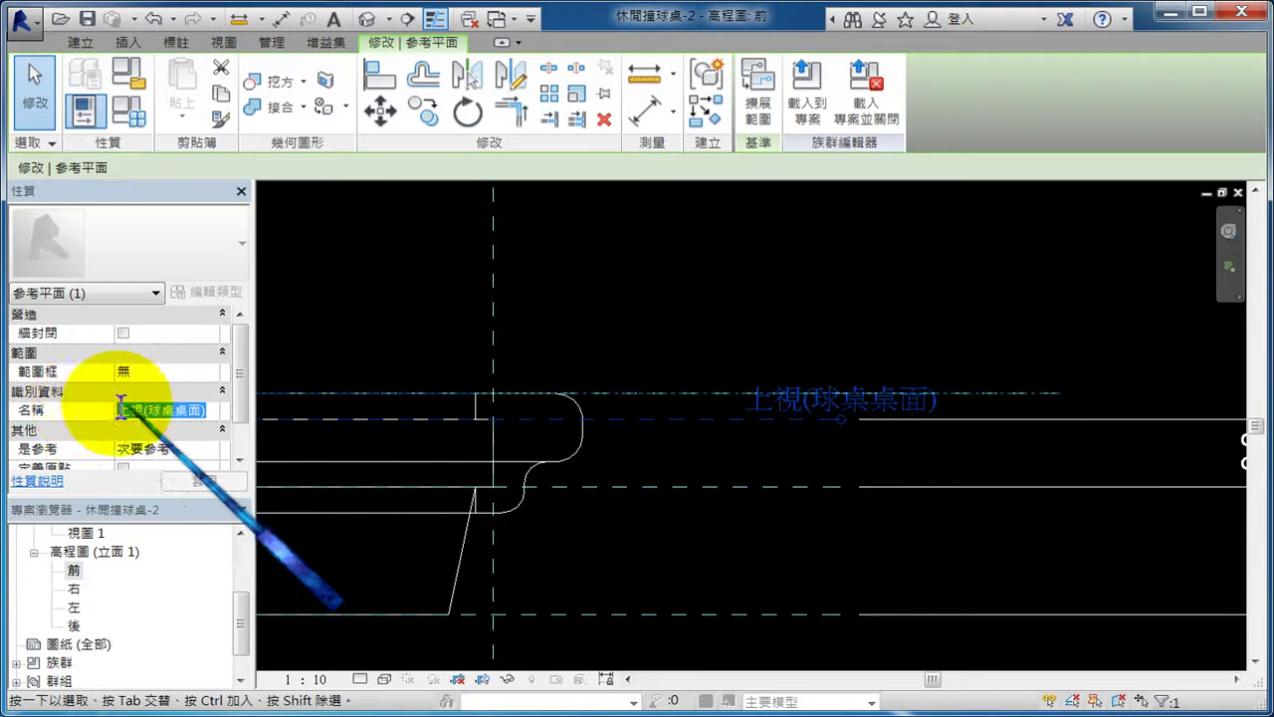
click(668, 279)
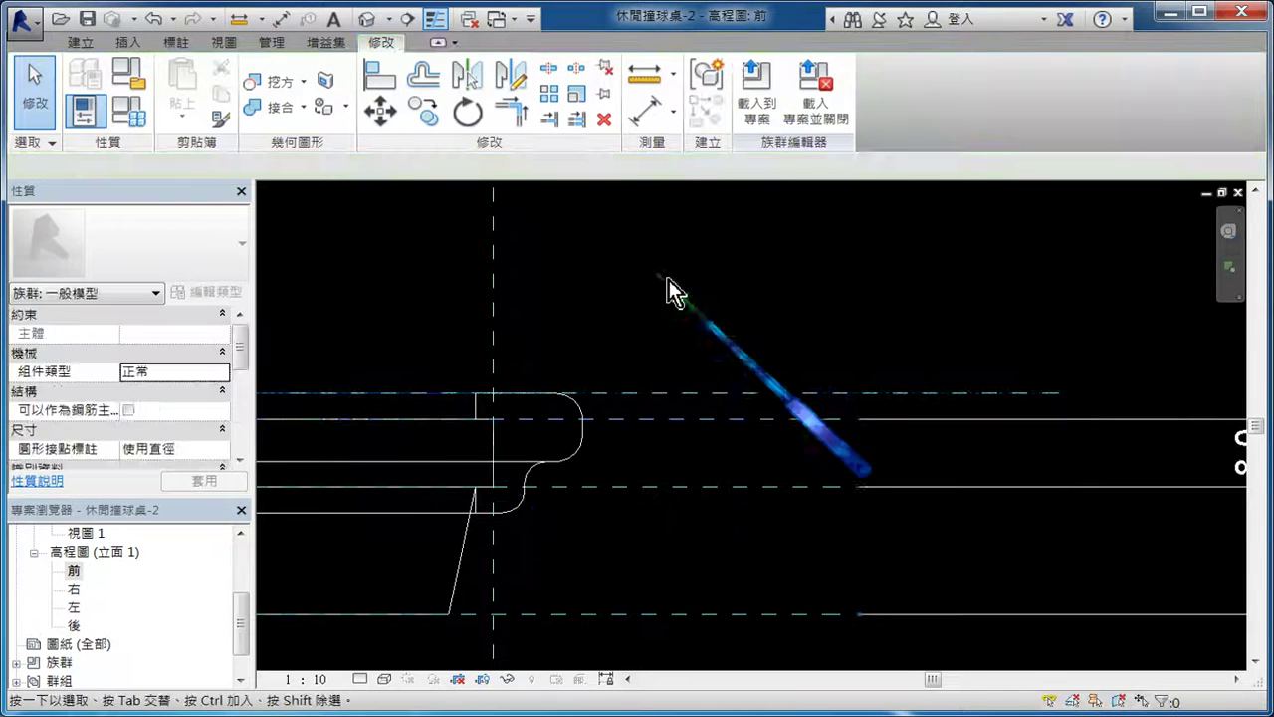
click(701, 392)
click(149, 409)
key(ctrl+v)
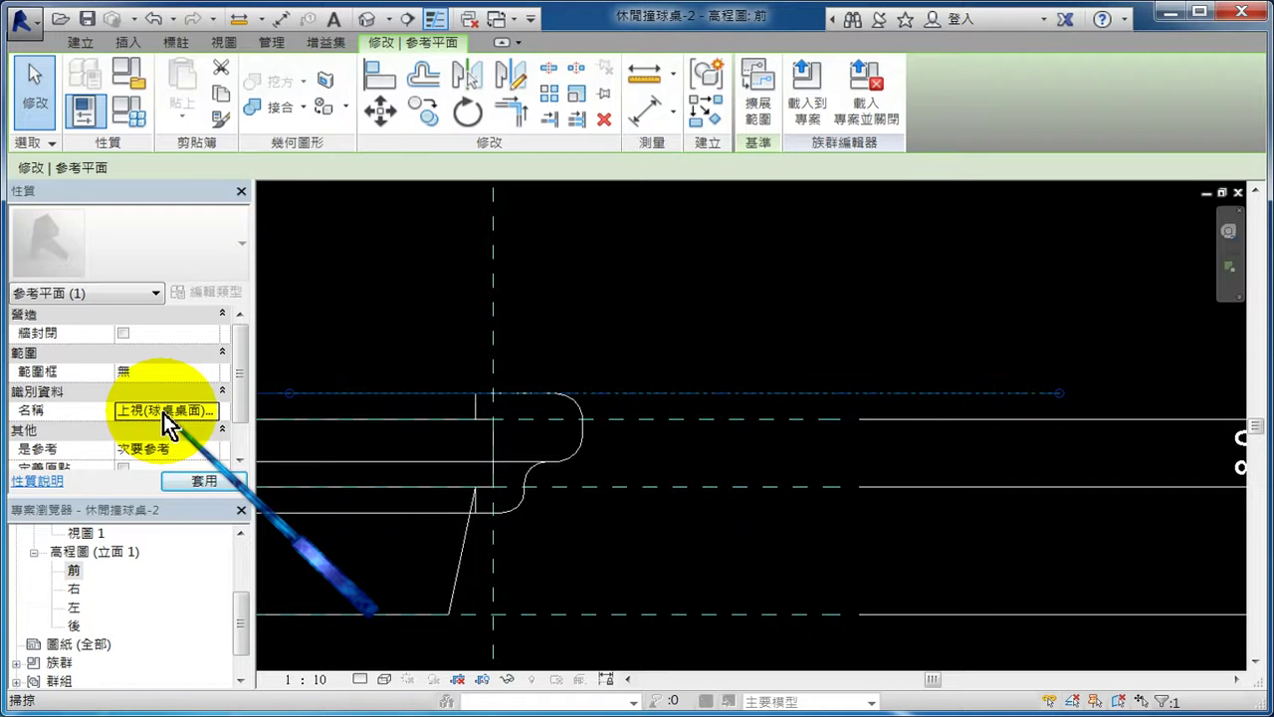
click(198, 482)
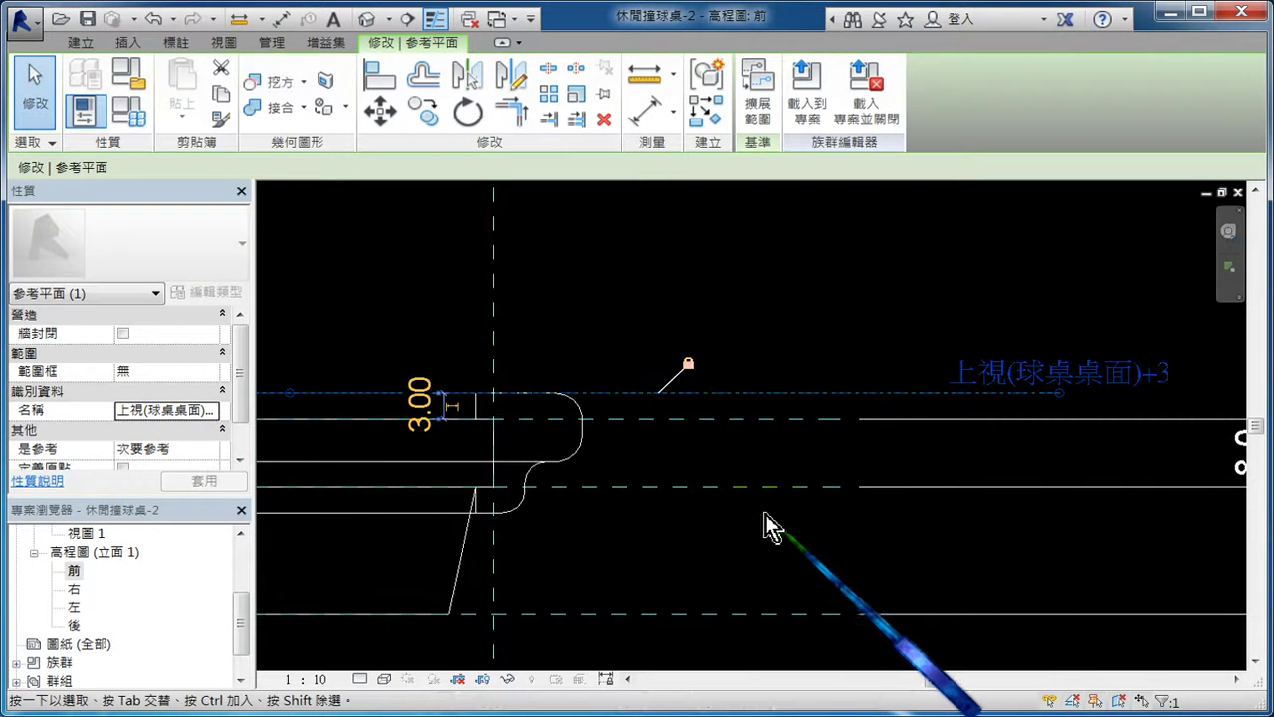
middle_drag(762, 509, 711, 519)
click(643, 421)
click(633, 405)
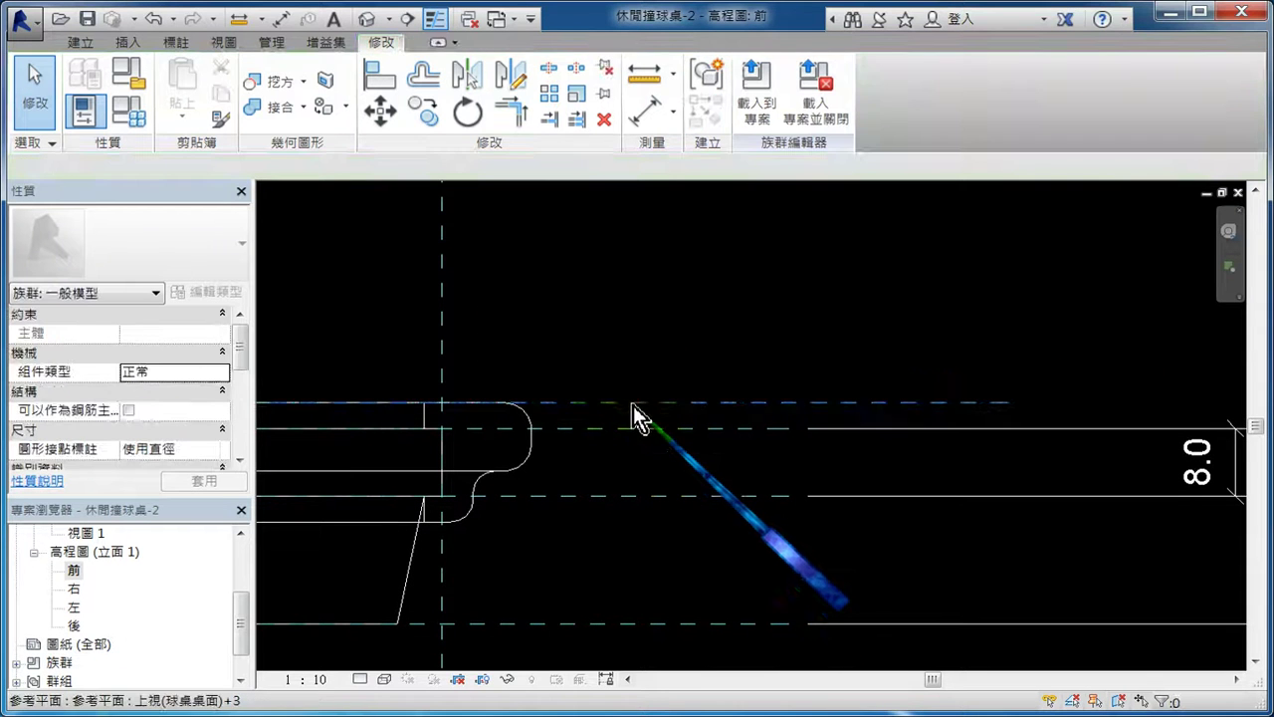
click(661, 464)
middle_drag(626, 423, 683, 429)
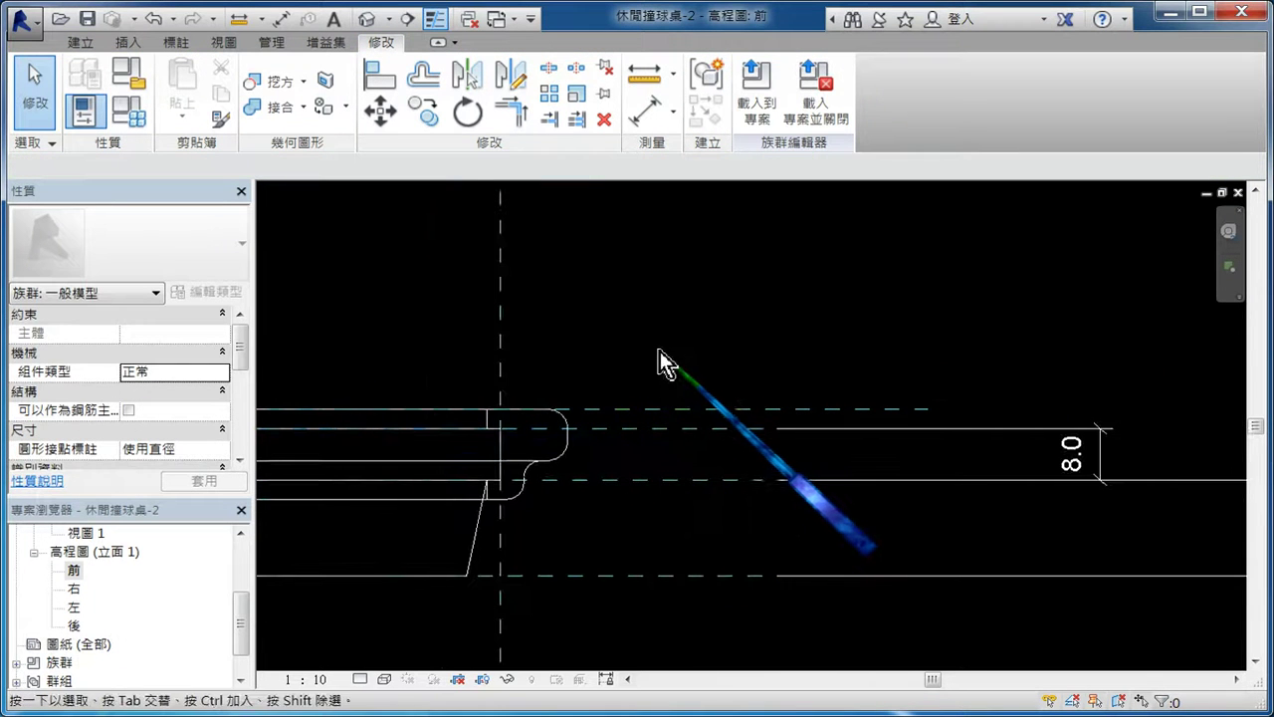
click(669, 409)
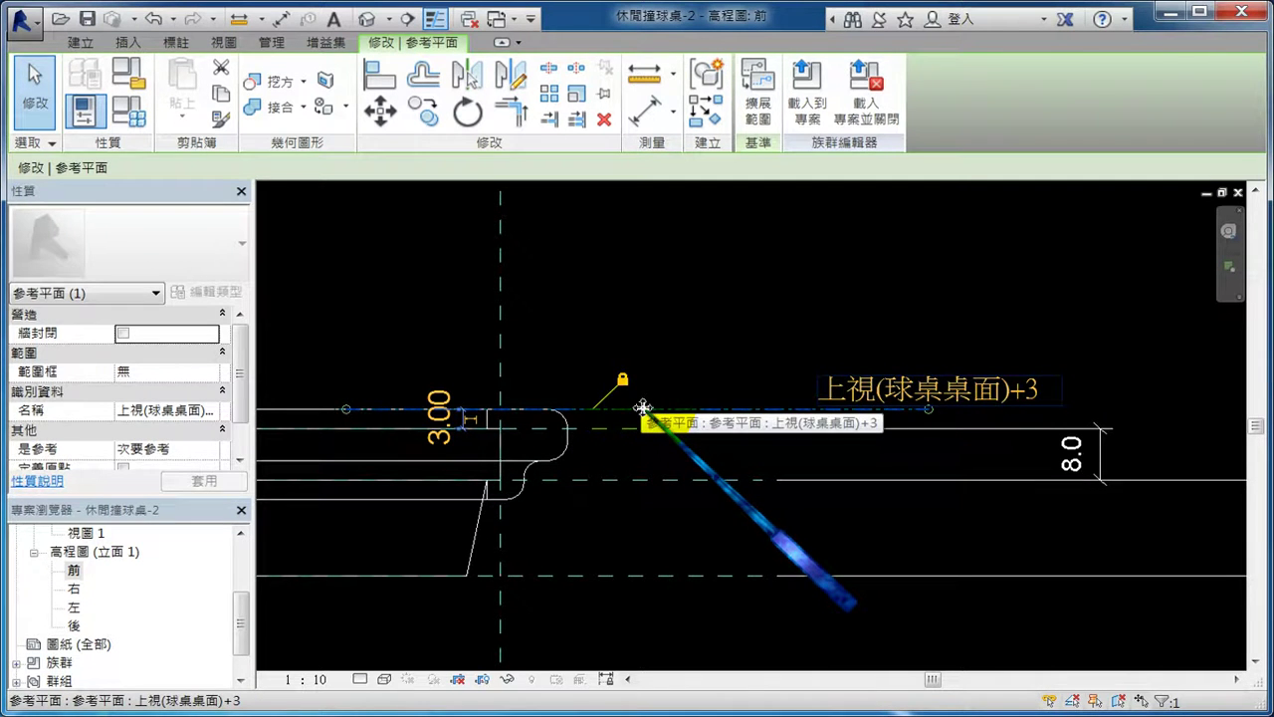
middle_drag(574, 302, 827, 294)
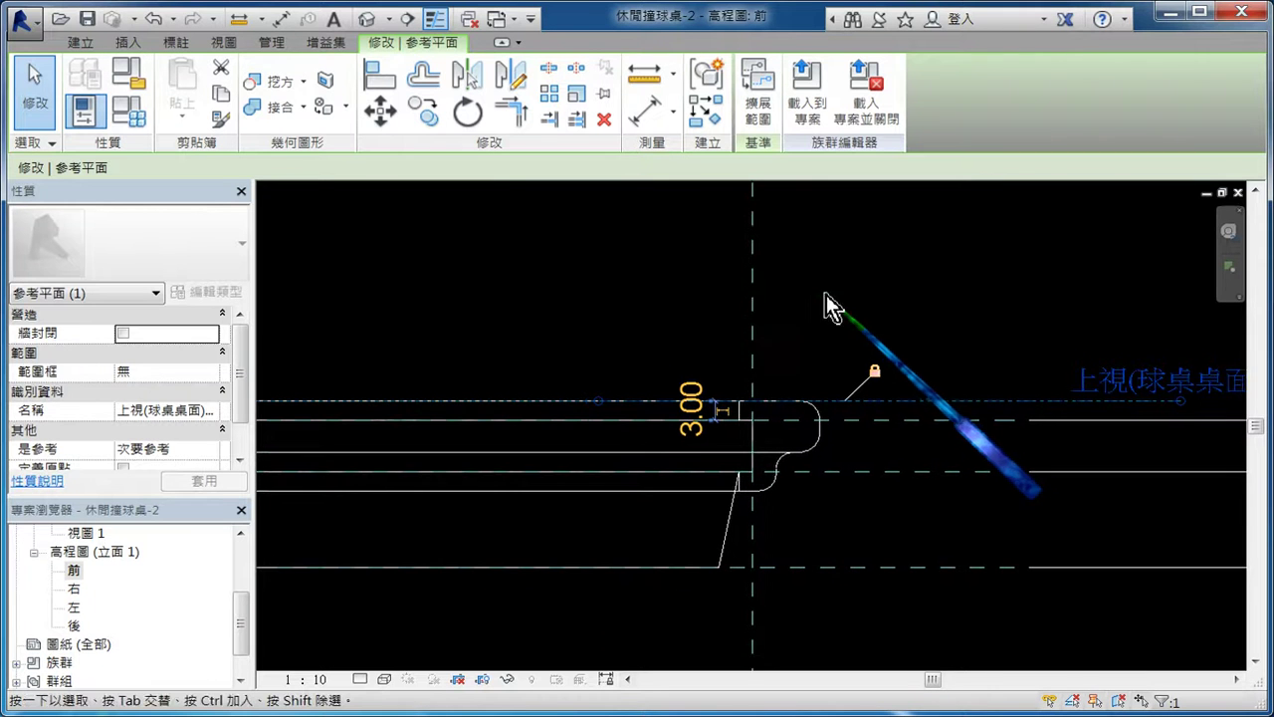
drag(242, 638, 235, 555)
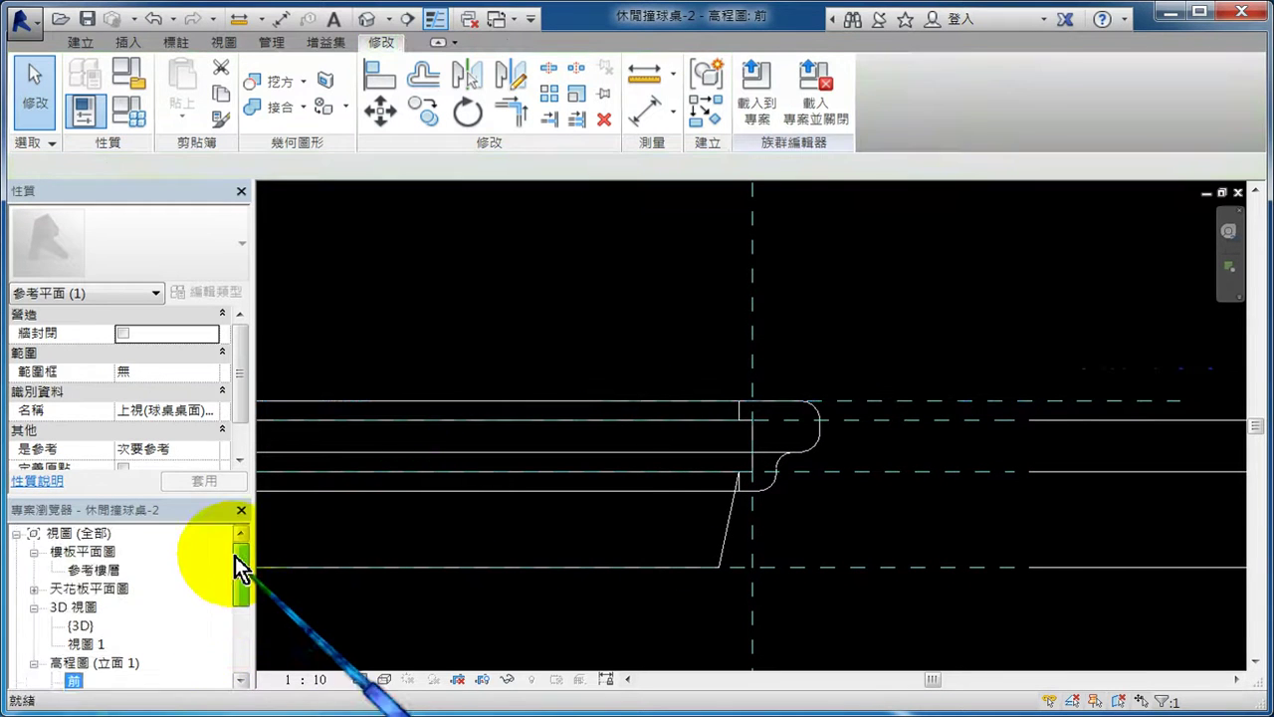
- Open the 參考樓層 floor plan and choose 上視(球桌桌面)+3 by name as the work plane
double_click(98, 571)
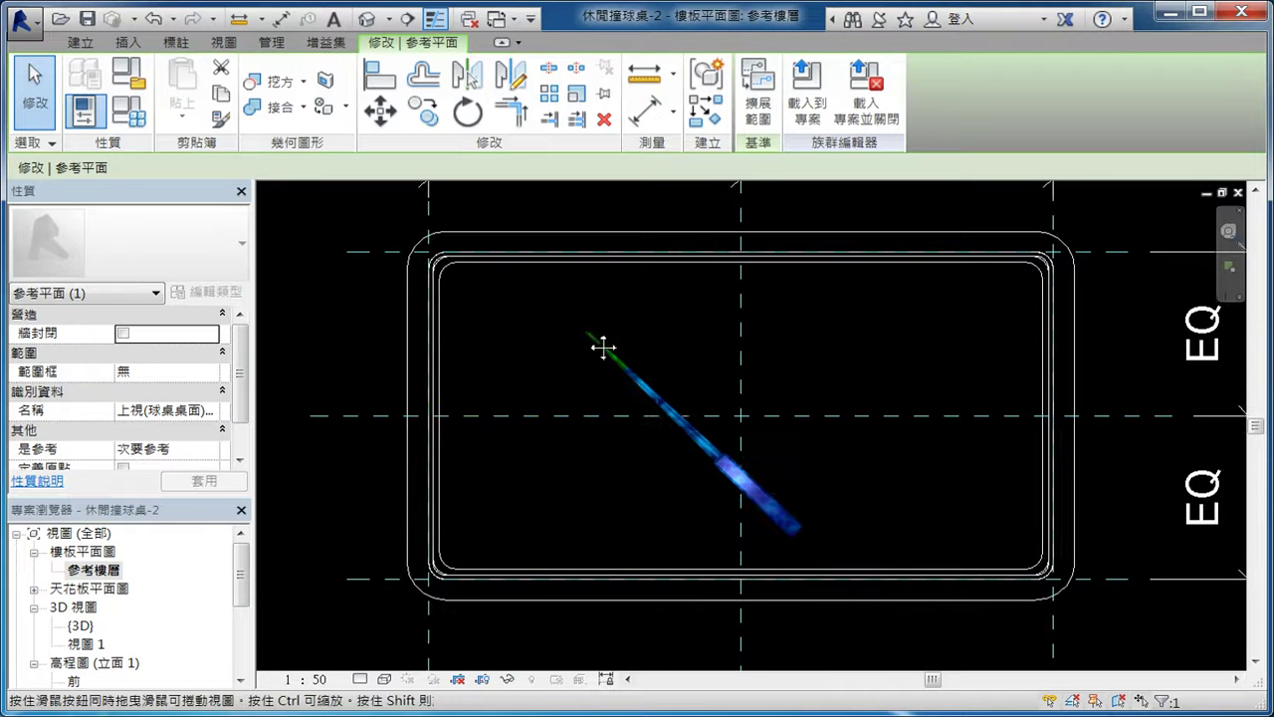
middle_drag(603, 347, 632, 364)
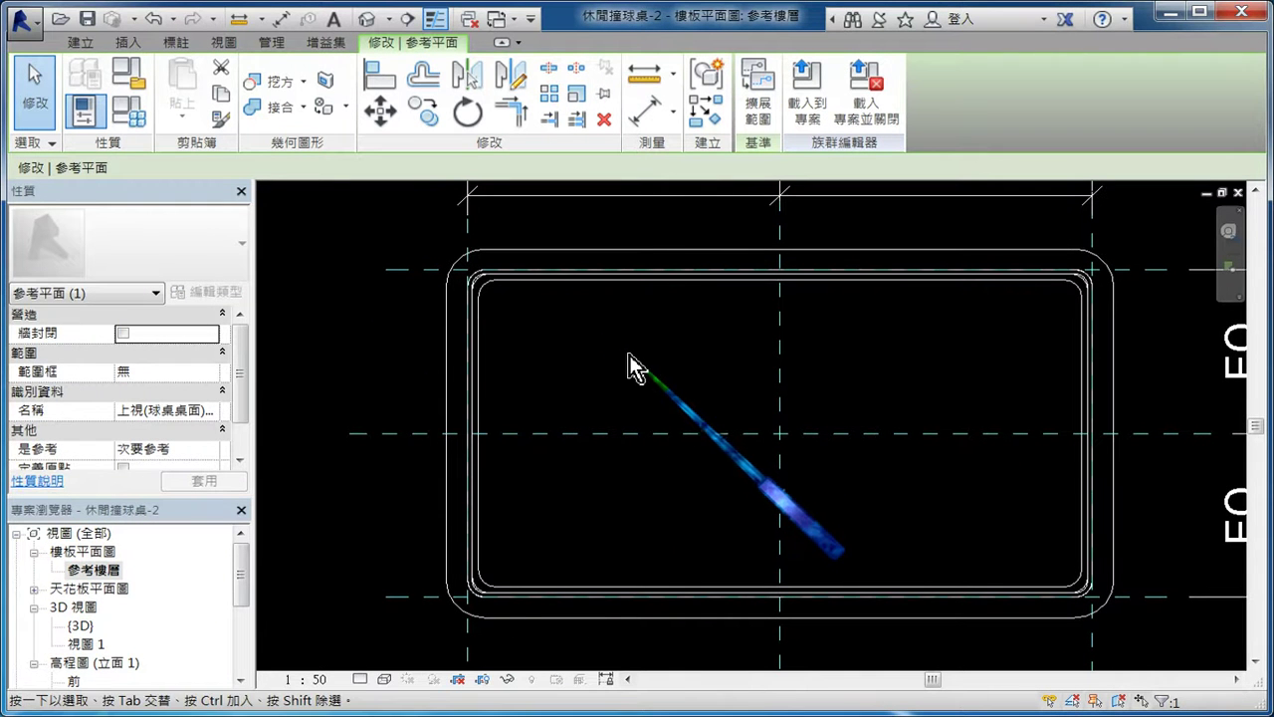
click(81, 43)
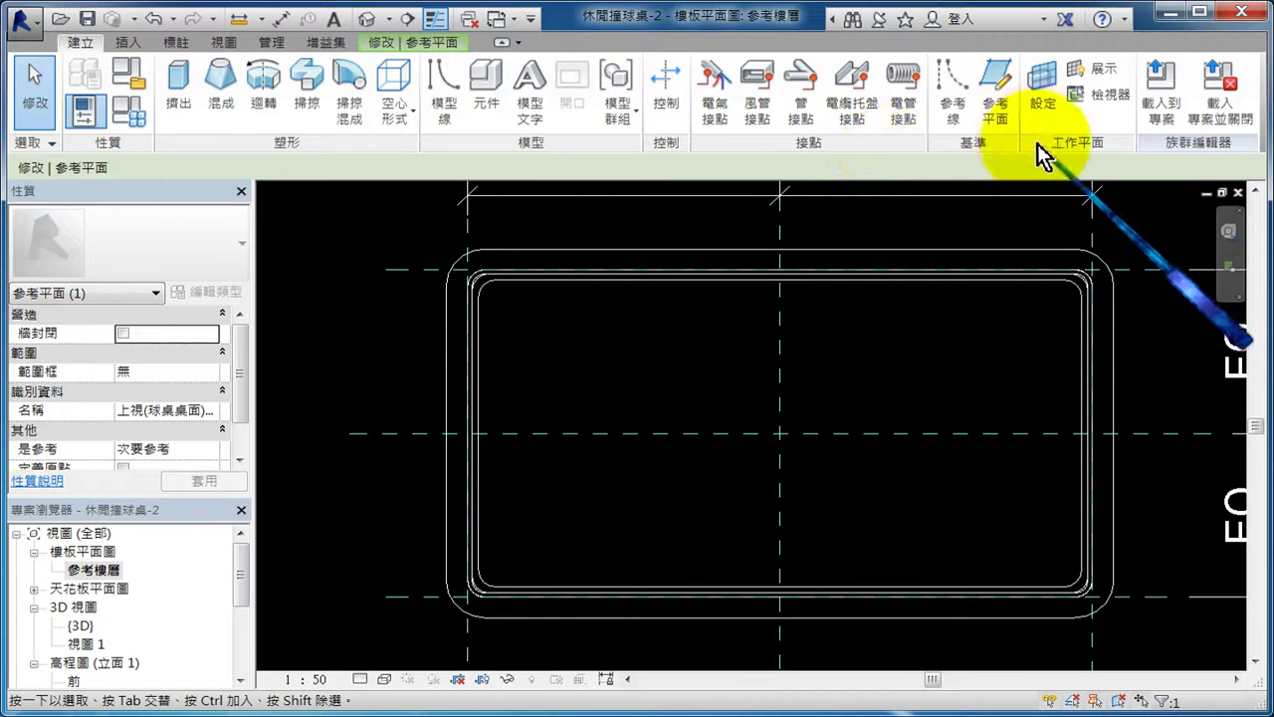
click(1036, 110)
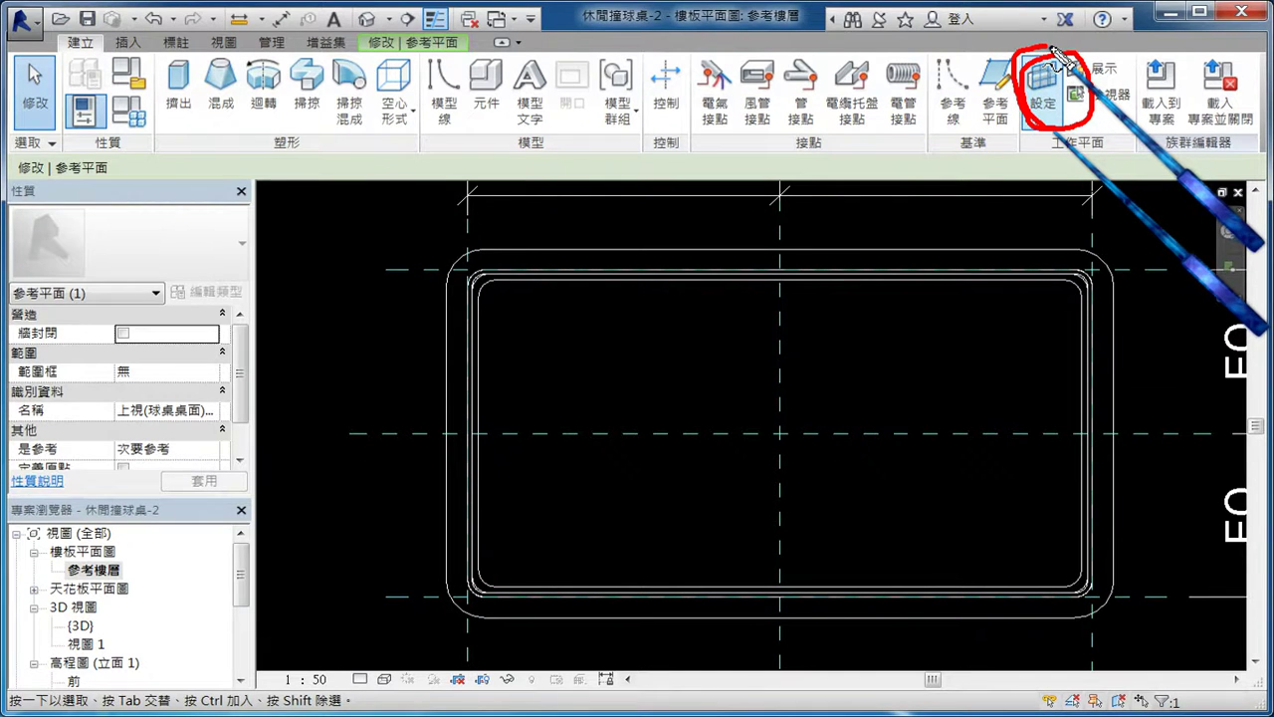
key(Escape)
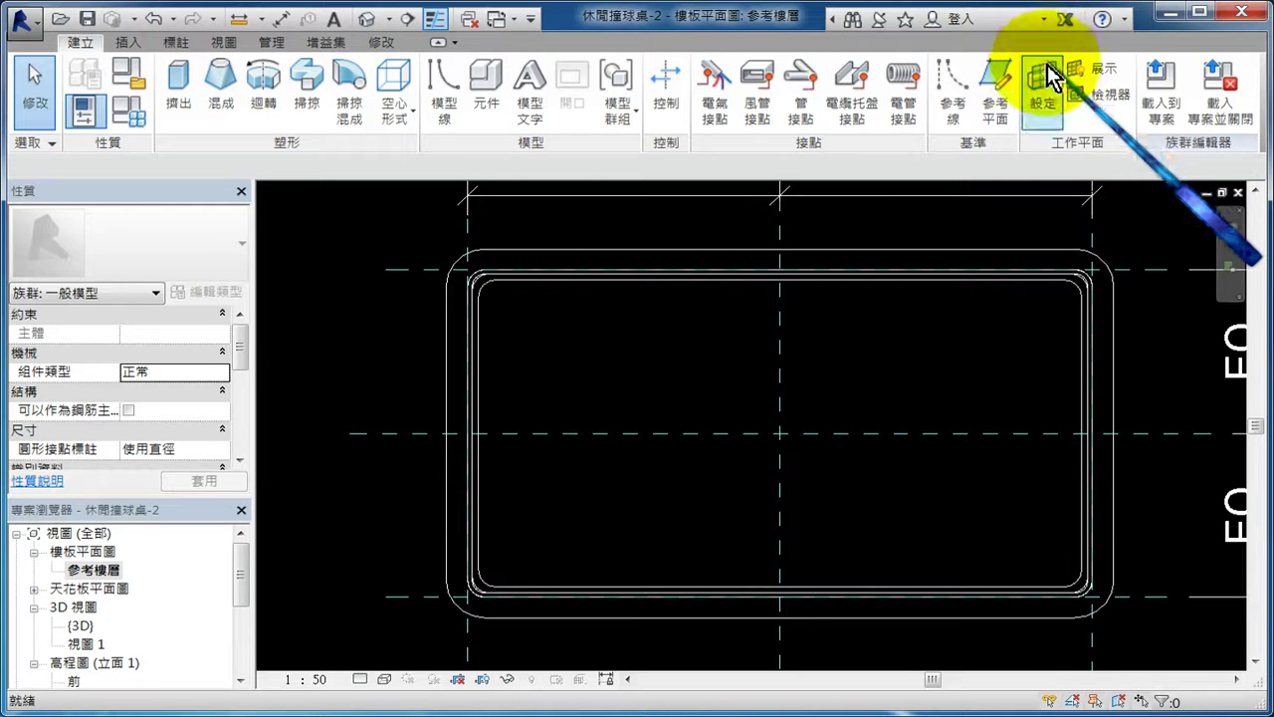
click(1043, 99)
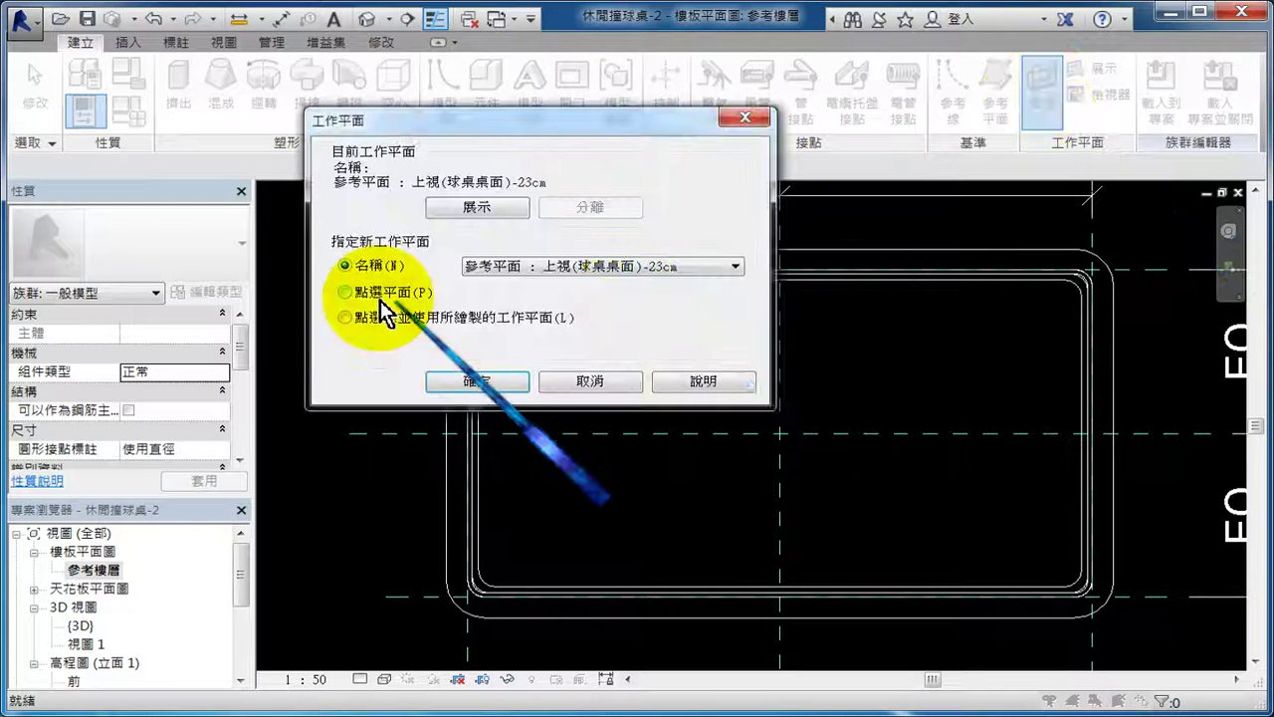
click(468, 266)
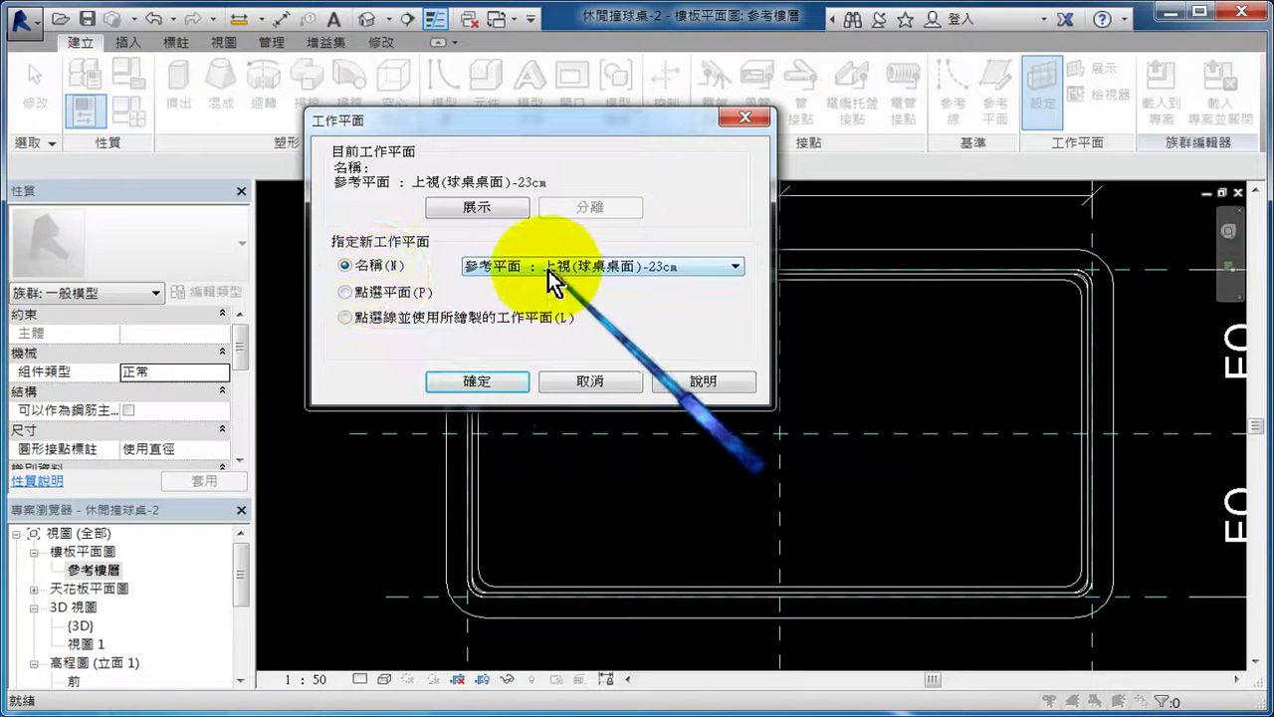
click(642, 267)
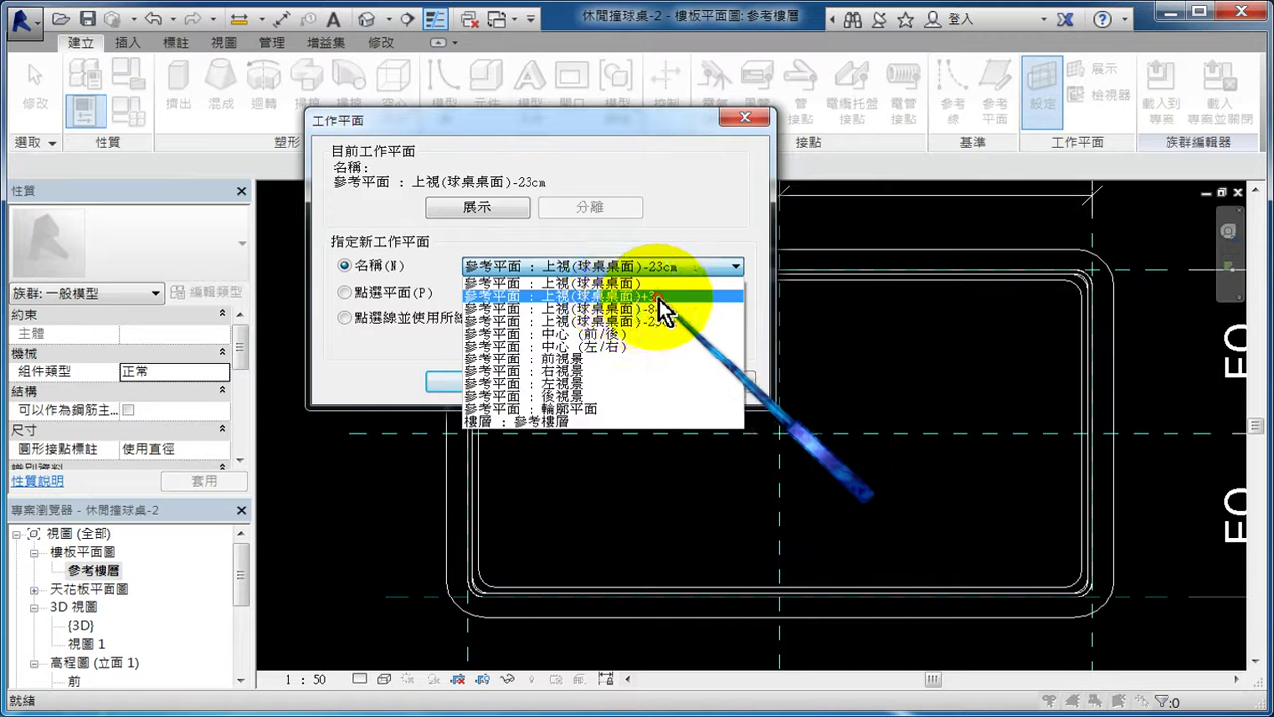
click(658, 297)
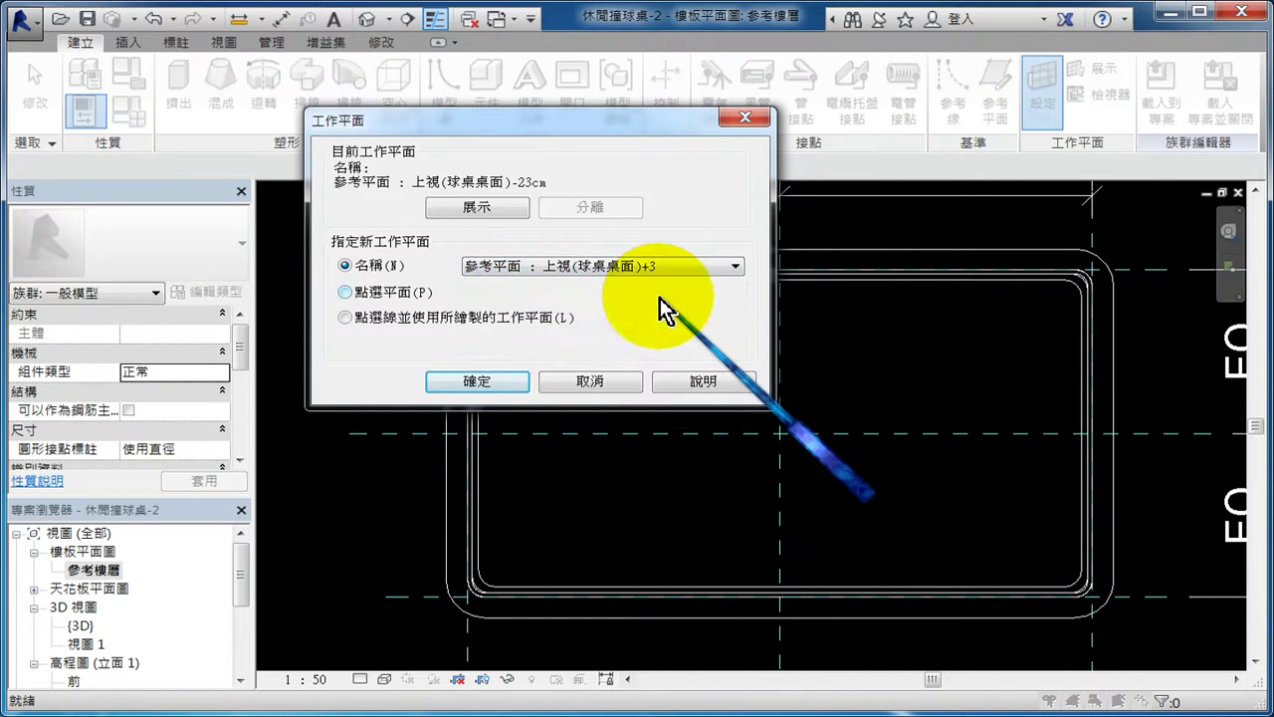
click(494, 381)
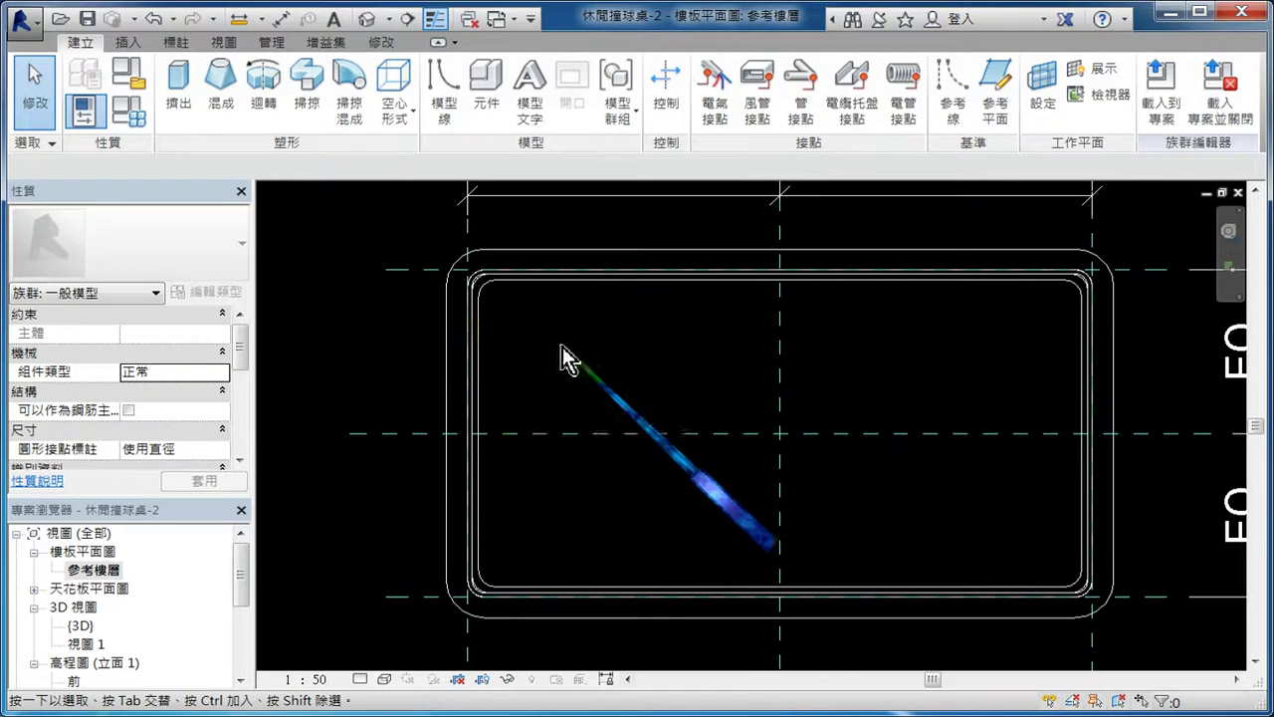
- Zoom into the table's top-left corner and begin a Void Extrusion sketch
scroll(514, 311, up, 2)
middle_drag(531, 330, 525, 385)
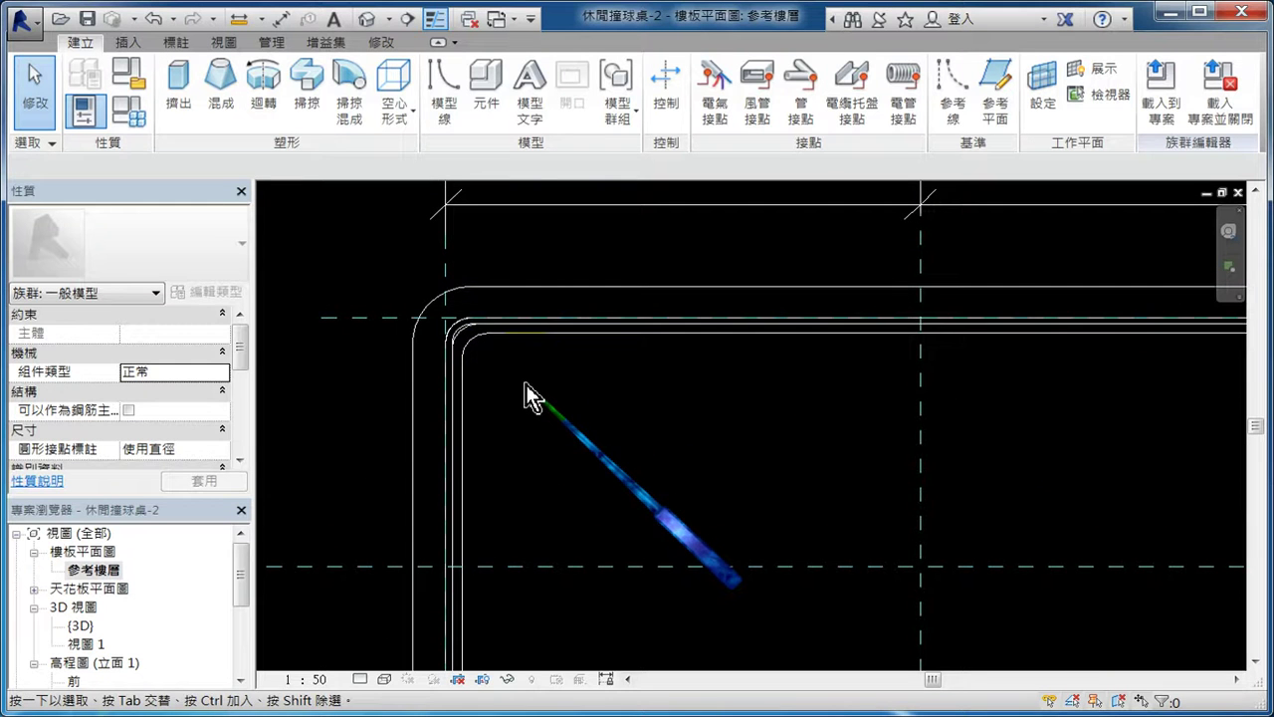
click(398, 119)
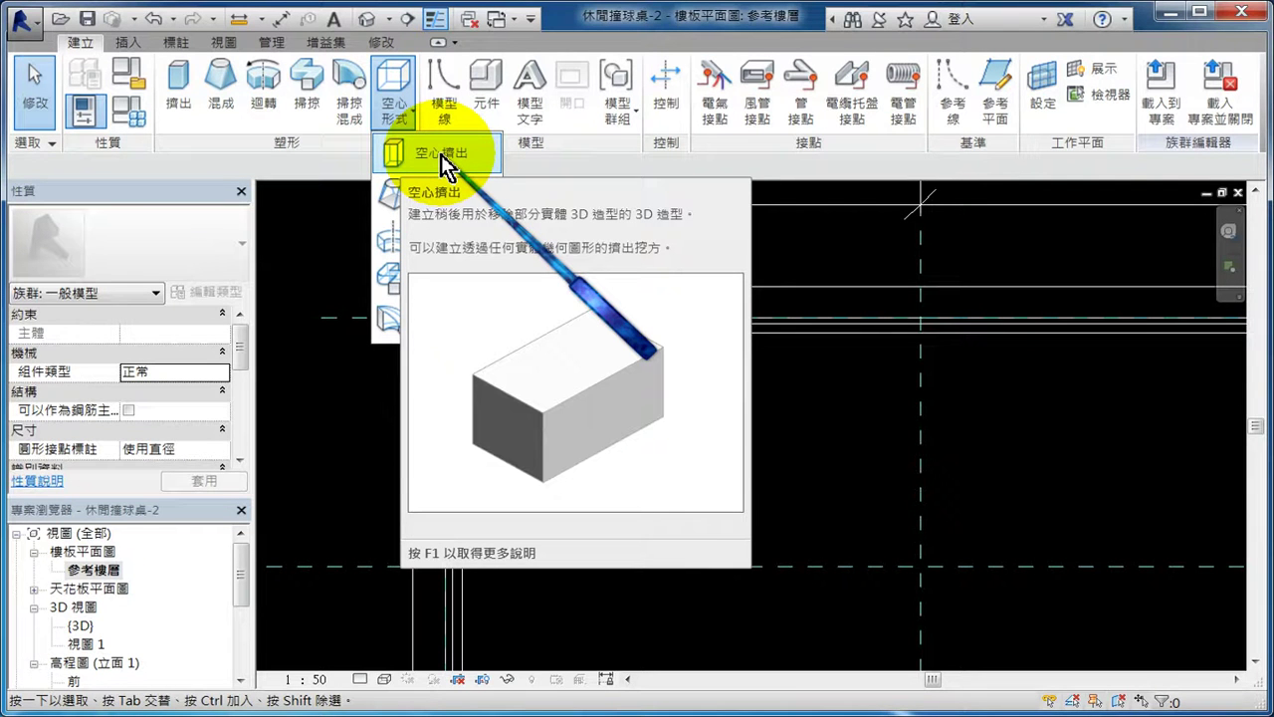
click(441, 155)
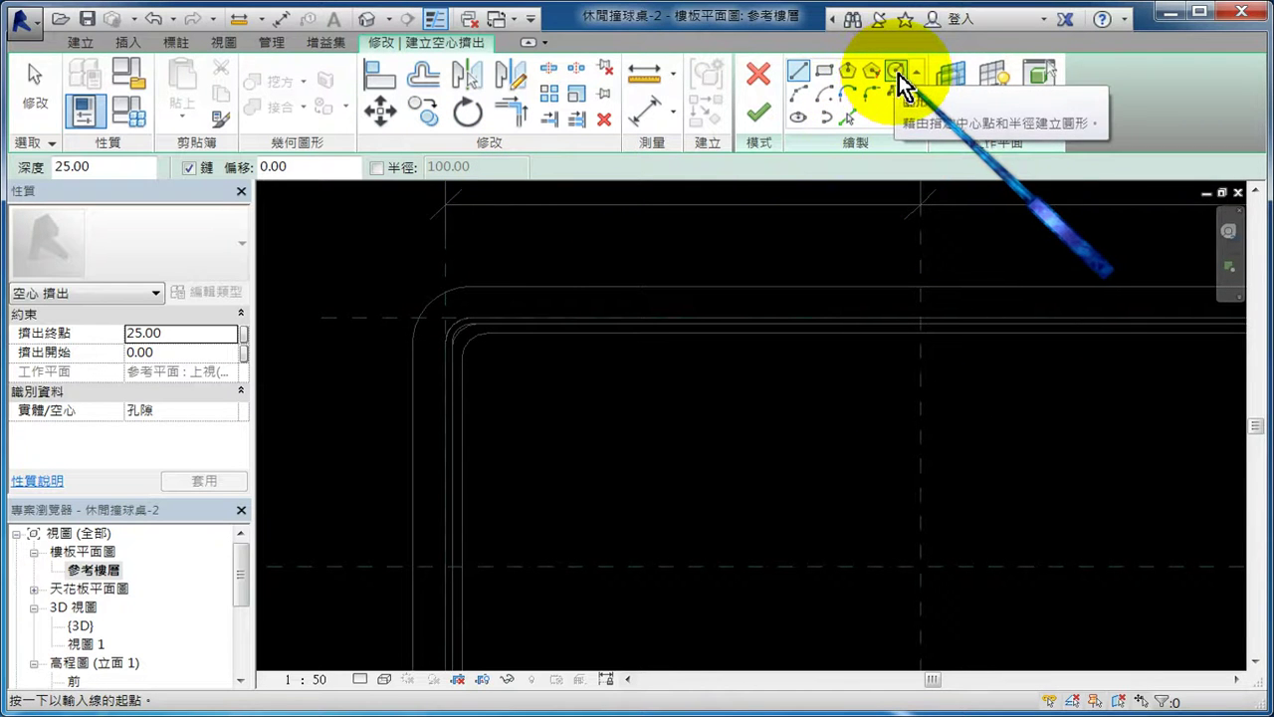
- Draw a centre-radius circle of radius 6.5 near the top-left corner and check its radius
click(899, 74)
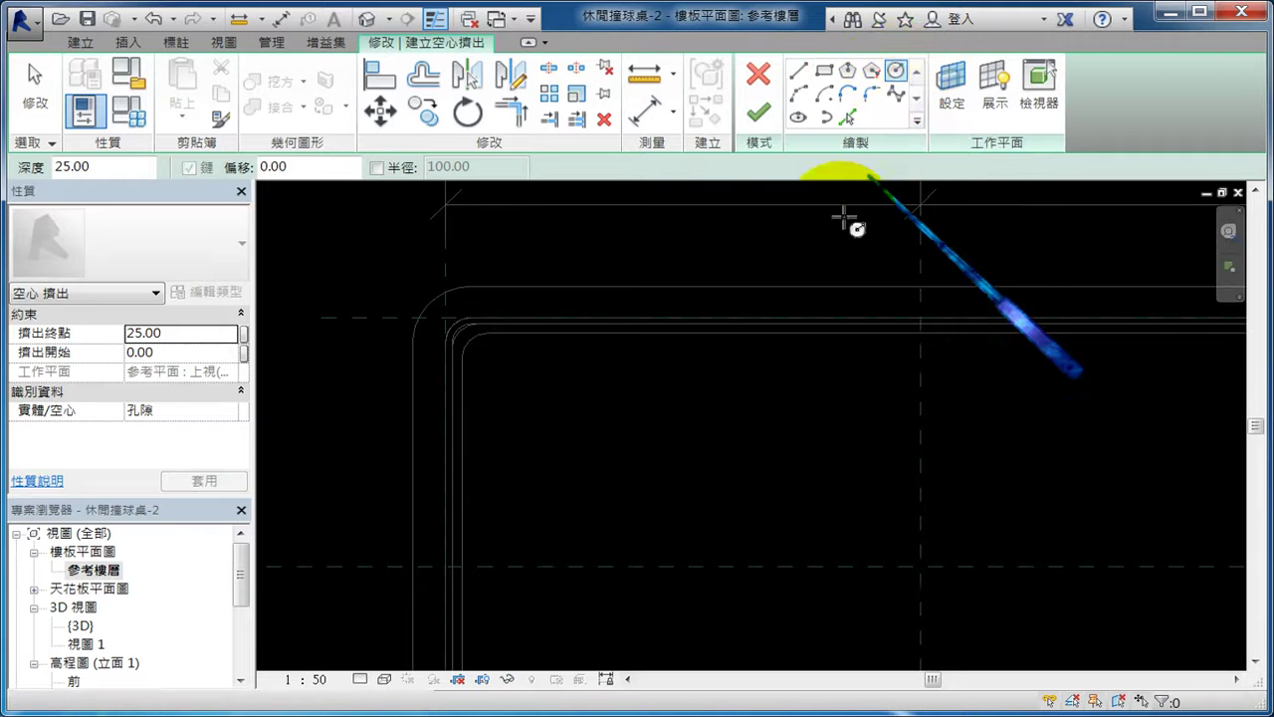
scroll(563, 403, up, 1)
click(549, 391)
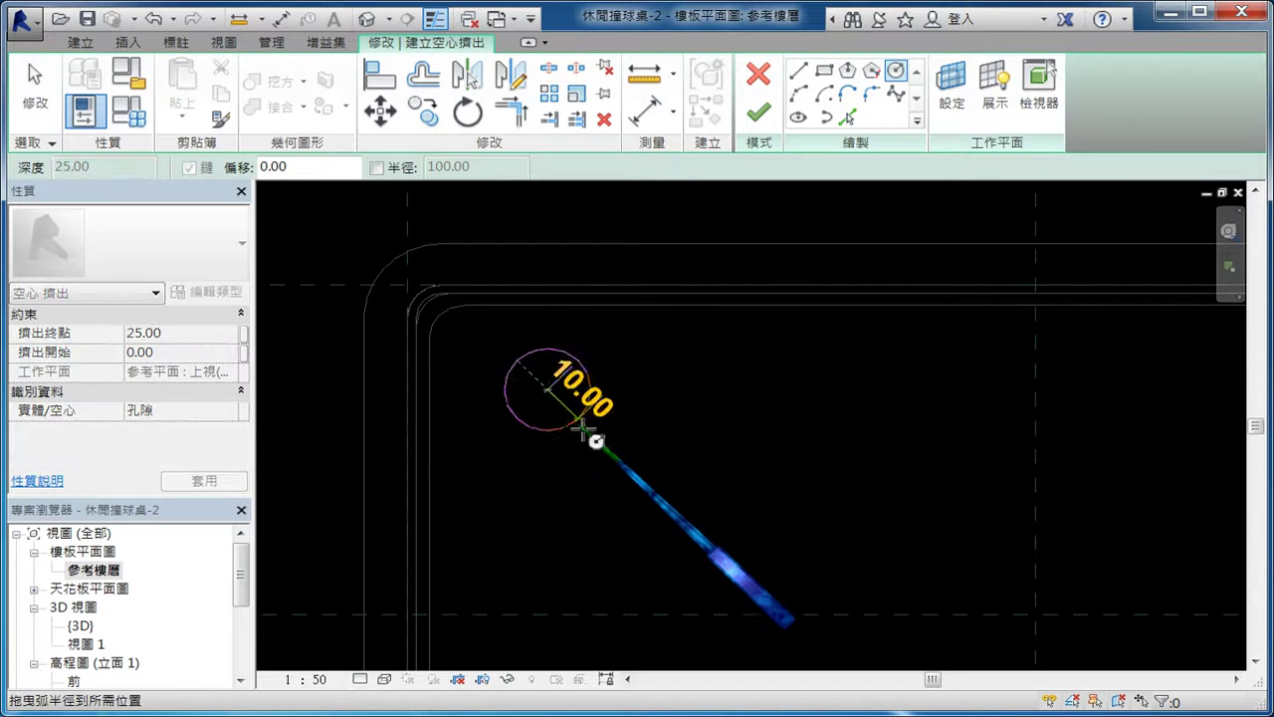
click(585, 442)
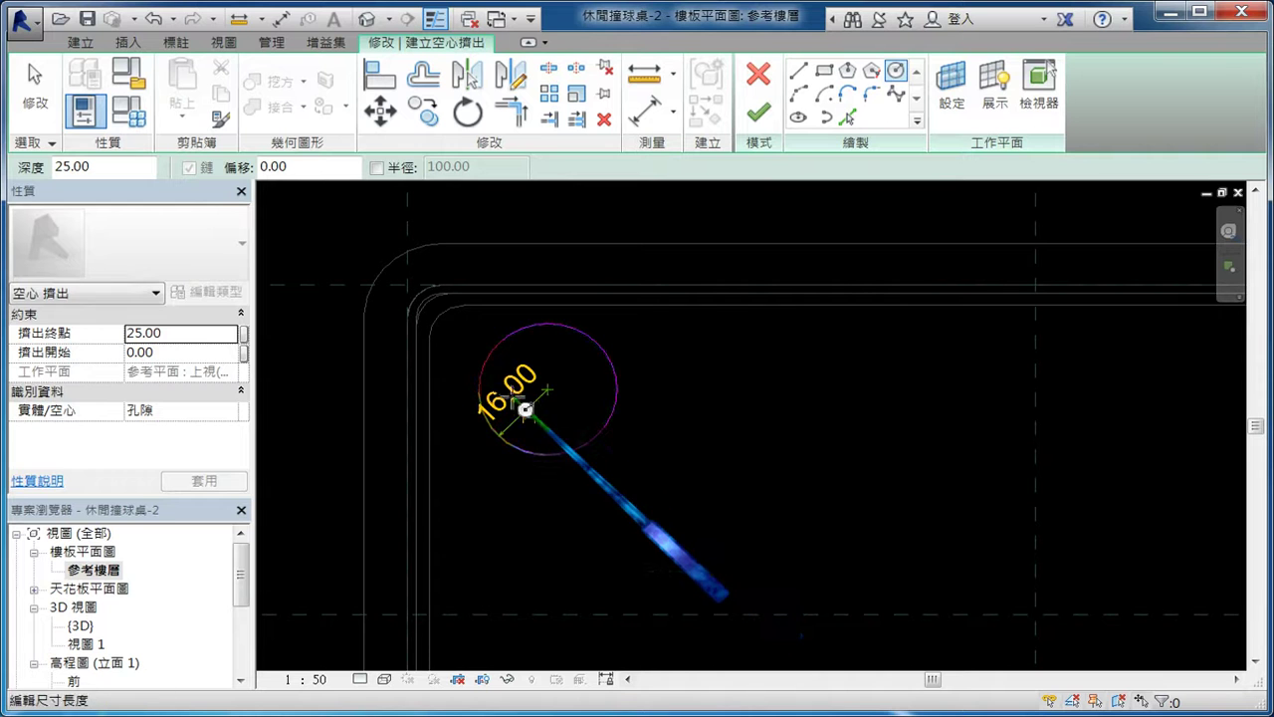
text(6.)
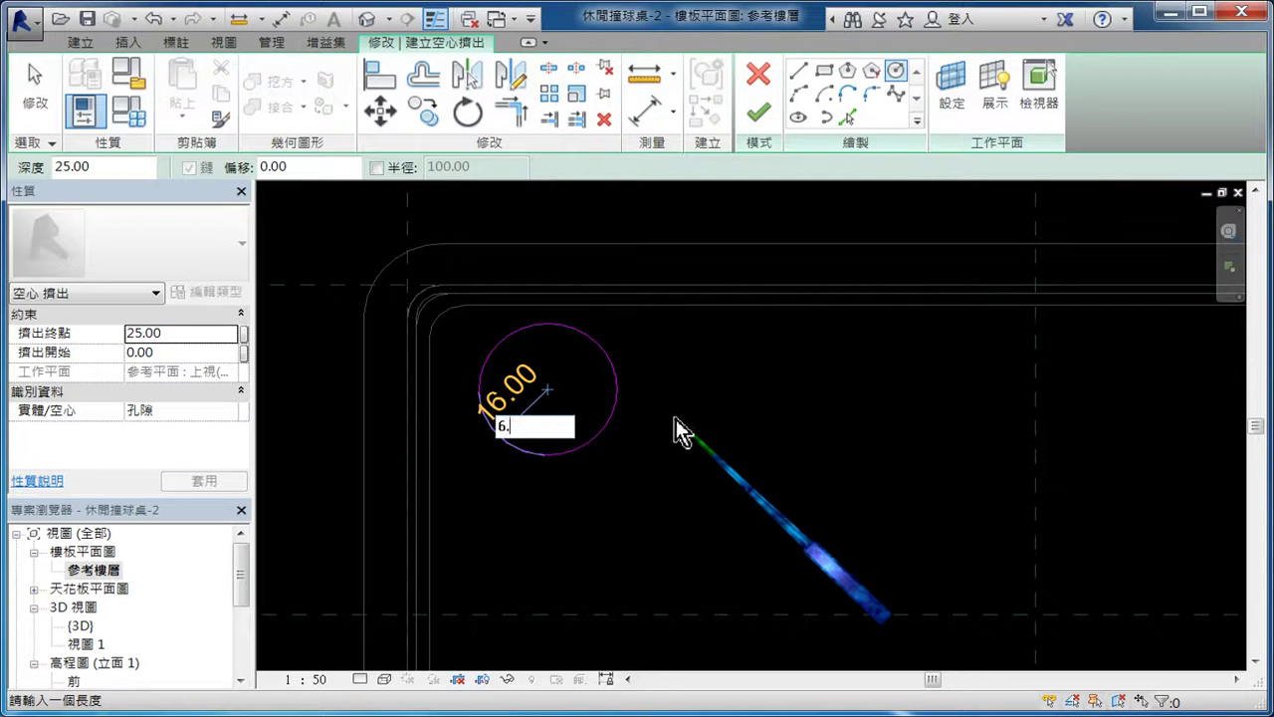
text(5)
key(Return)
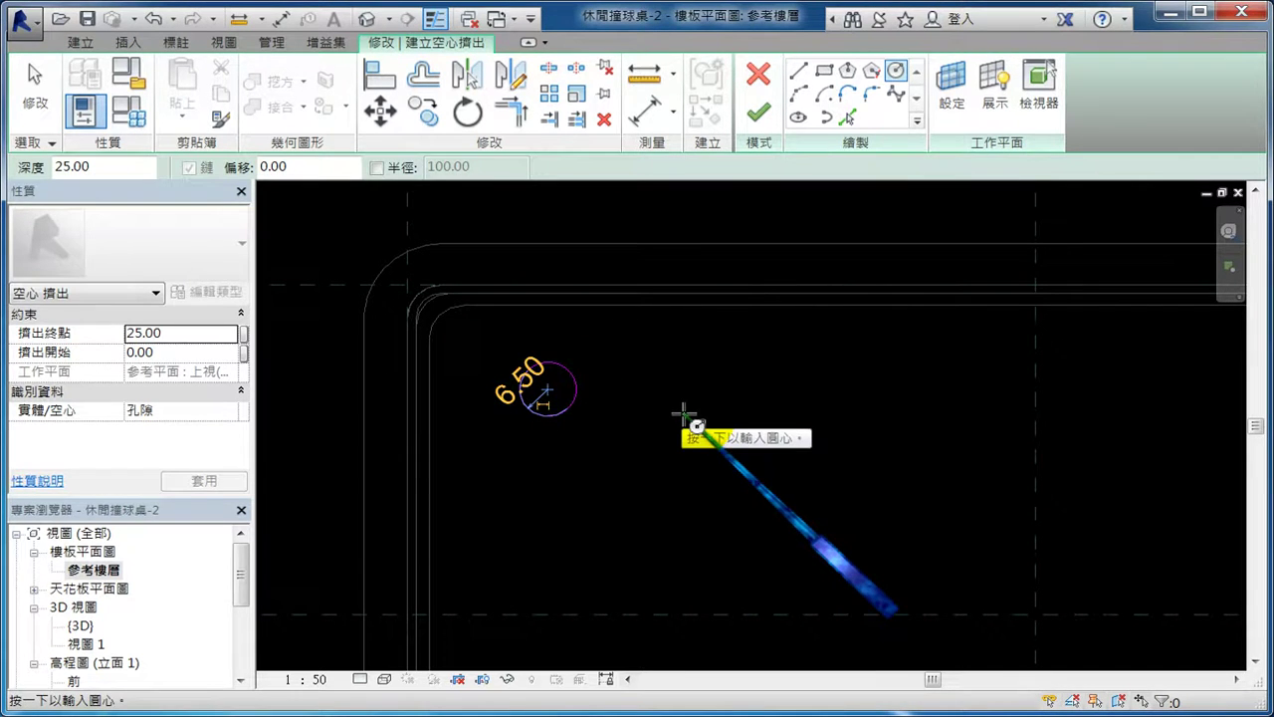
scroll(602, 423, up, 2)
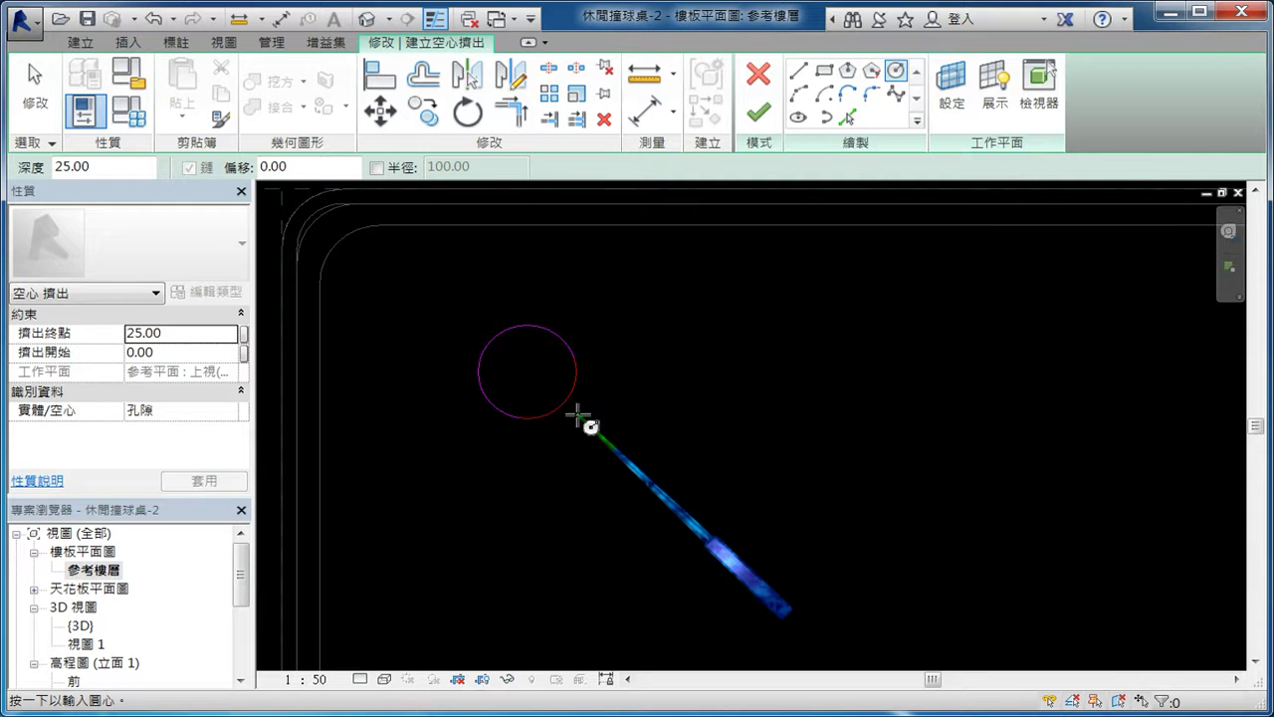
mouse_move(496, 373)
mouse_down()
mouse_move(536, 372)
mouse_move(516, 391)
mouse_up()
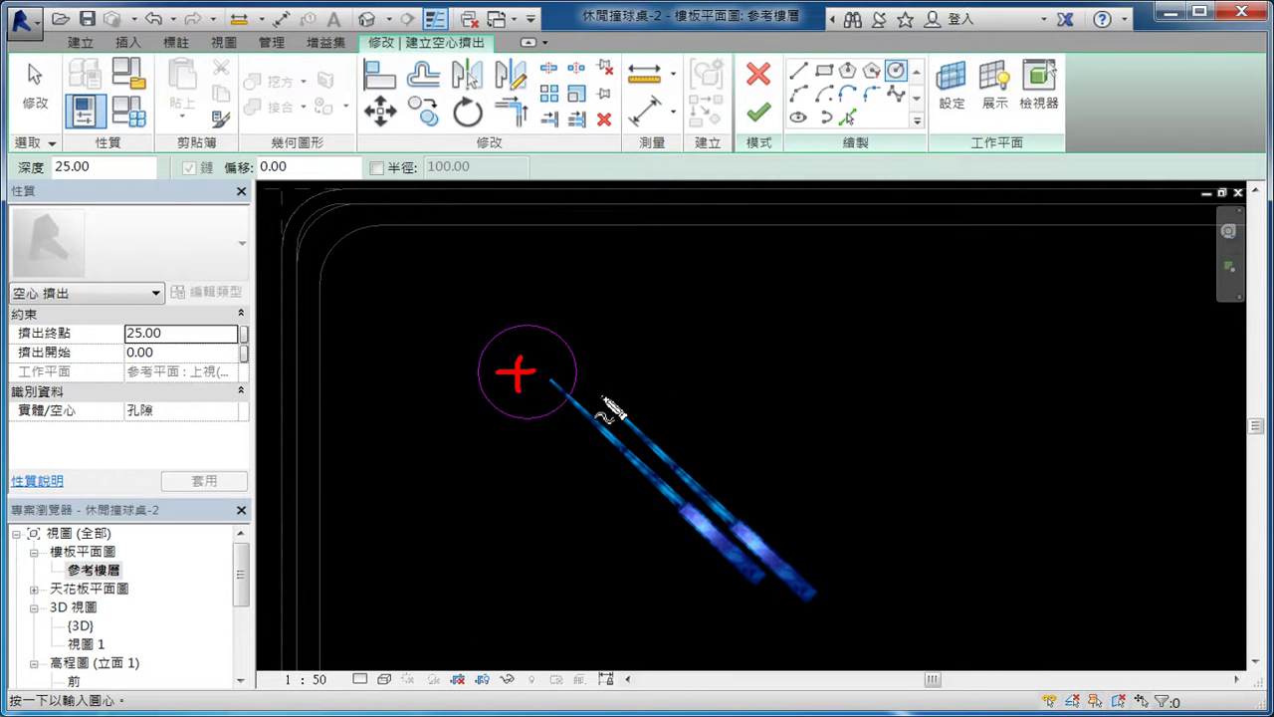
key(Escape)
click(559, 337)
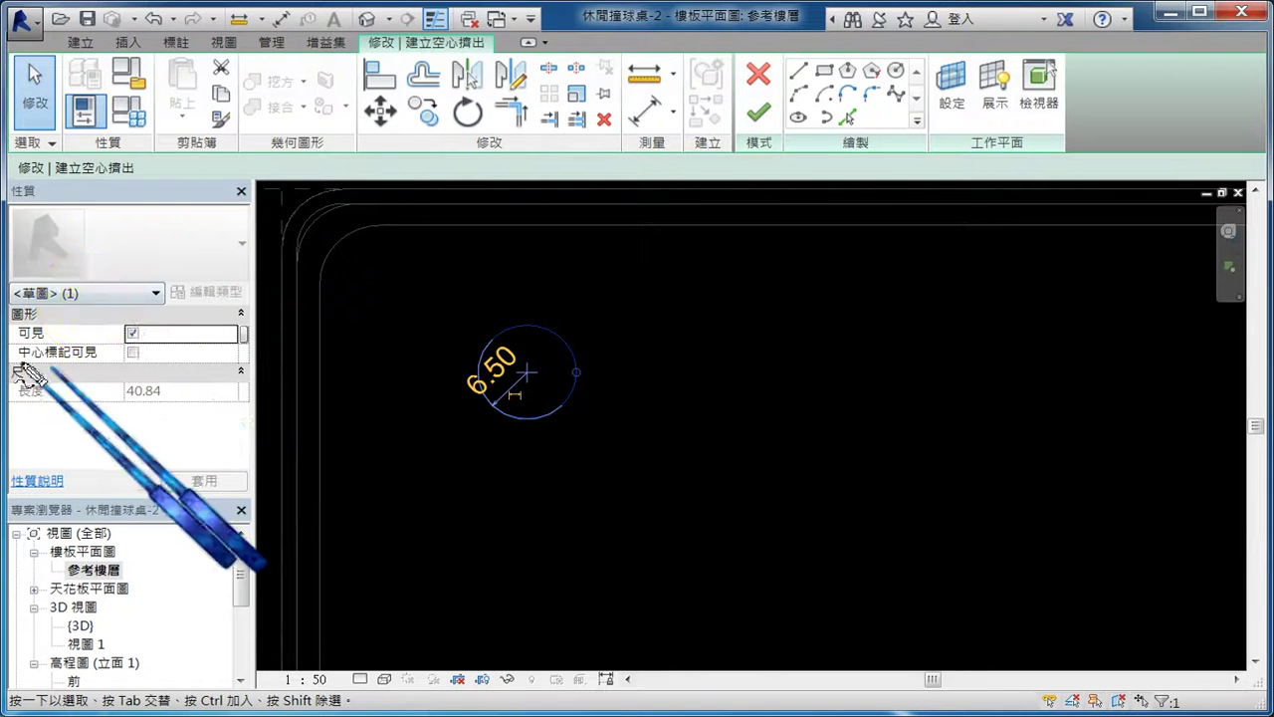
- Turn on Center Mark Visible for the circle in Properties
mouse_move(12, 359)
mouse_down()
mouse_move(100, 356)
mouse_move(204, 267)
mouse_up()
click(134, 352)
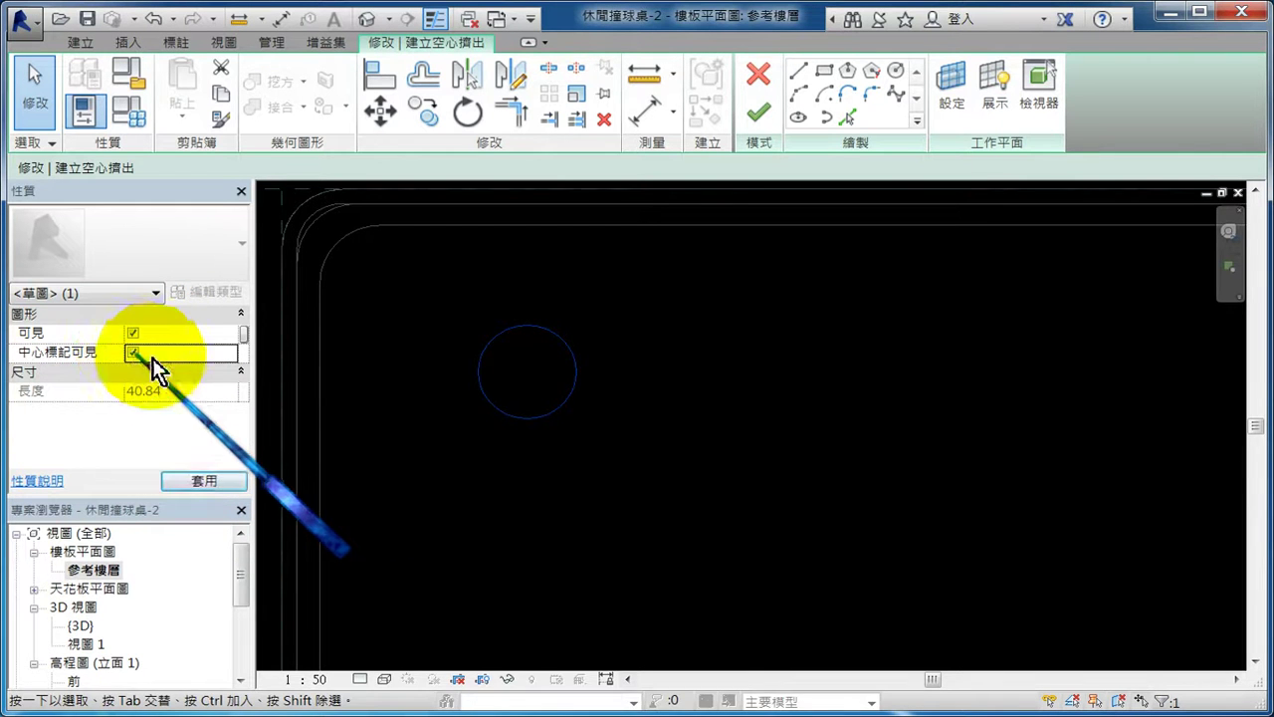
middle_drag(402, 435, 519, 455)
key(Escape)
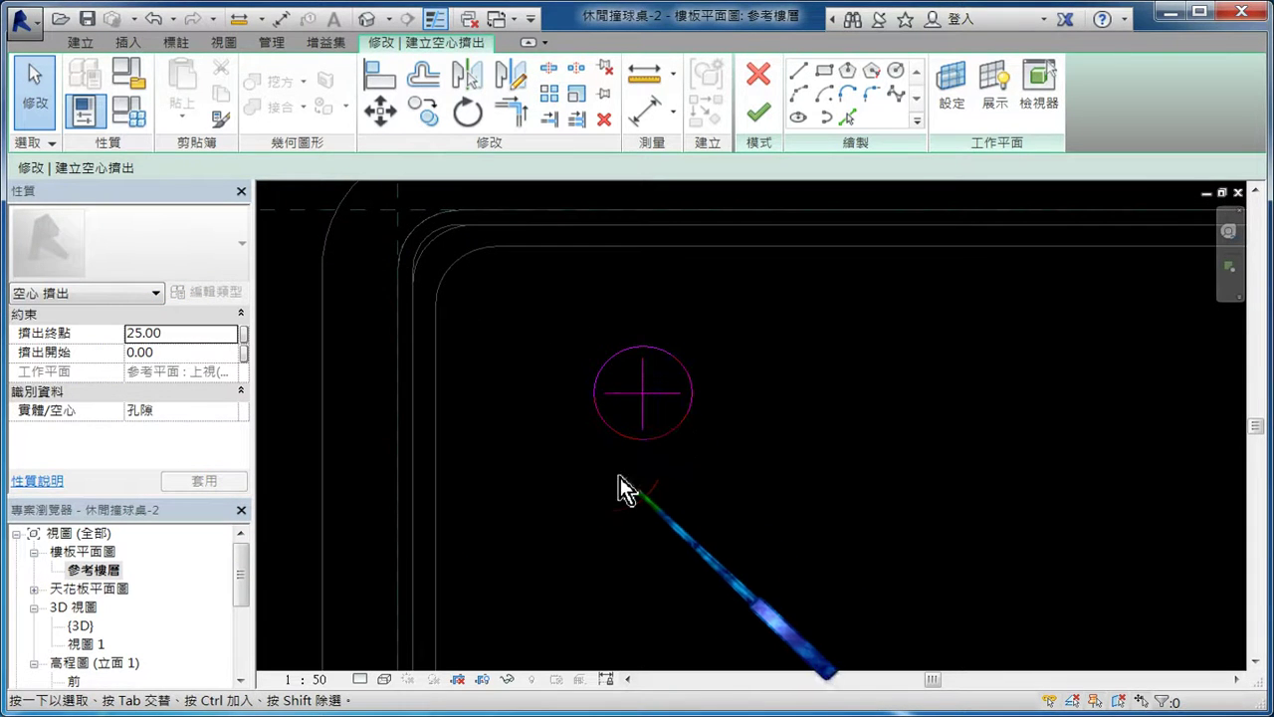
scroll(698, 474, down, 2)
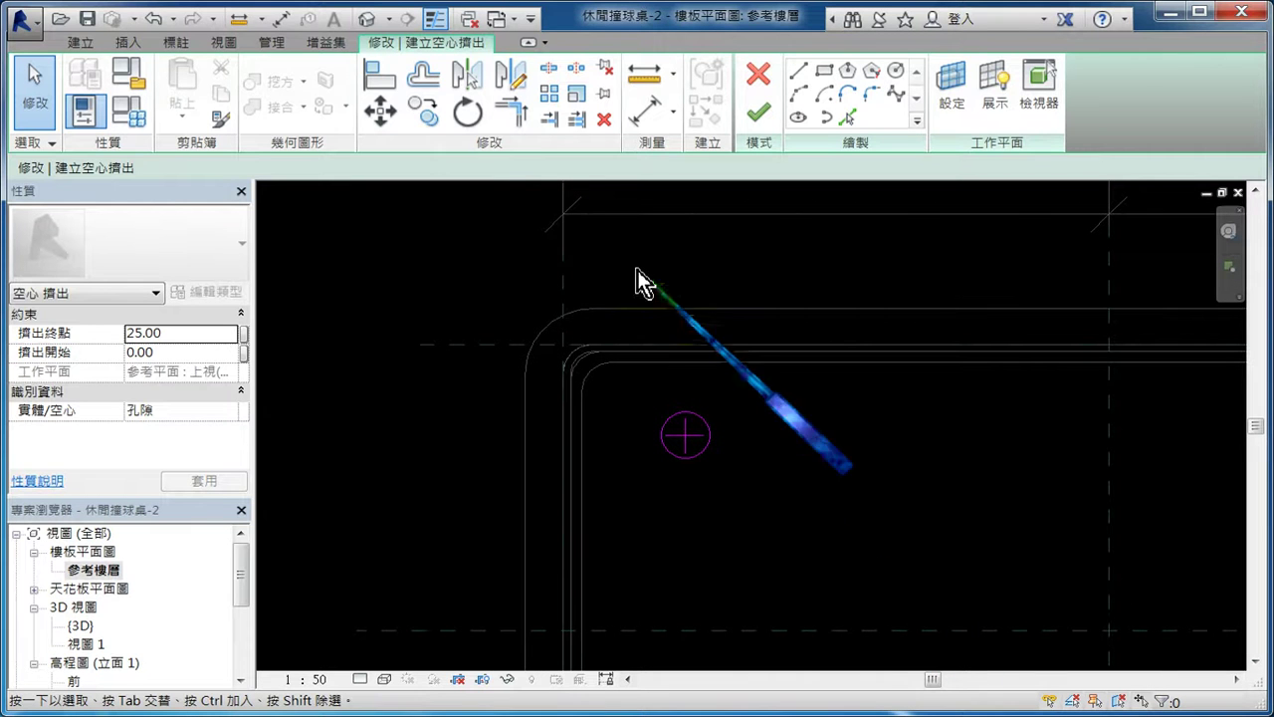
- Add an aligned 32.4 dimension from the circle centre to the vertical corner reference plane
click(176, 42)
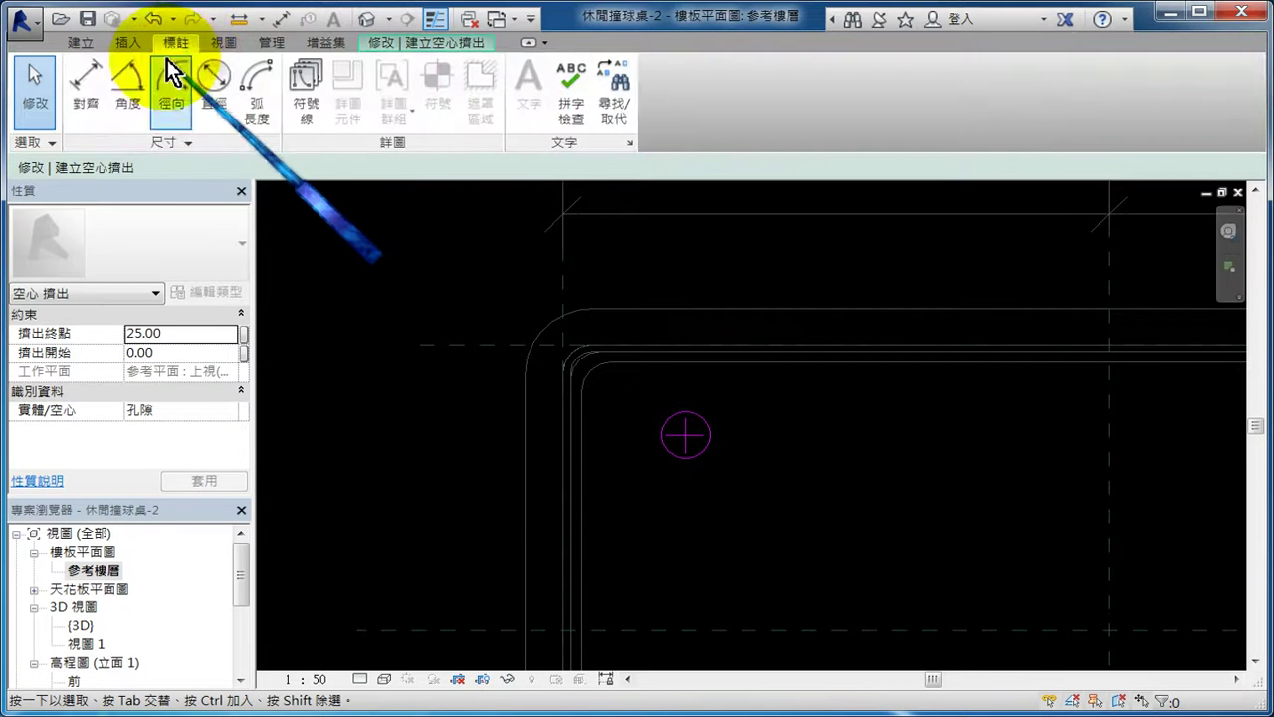
click(87, 91)
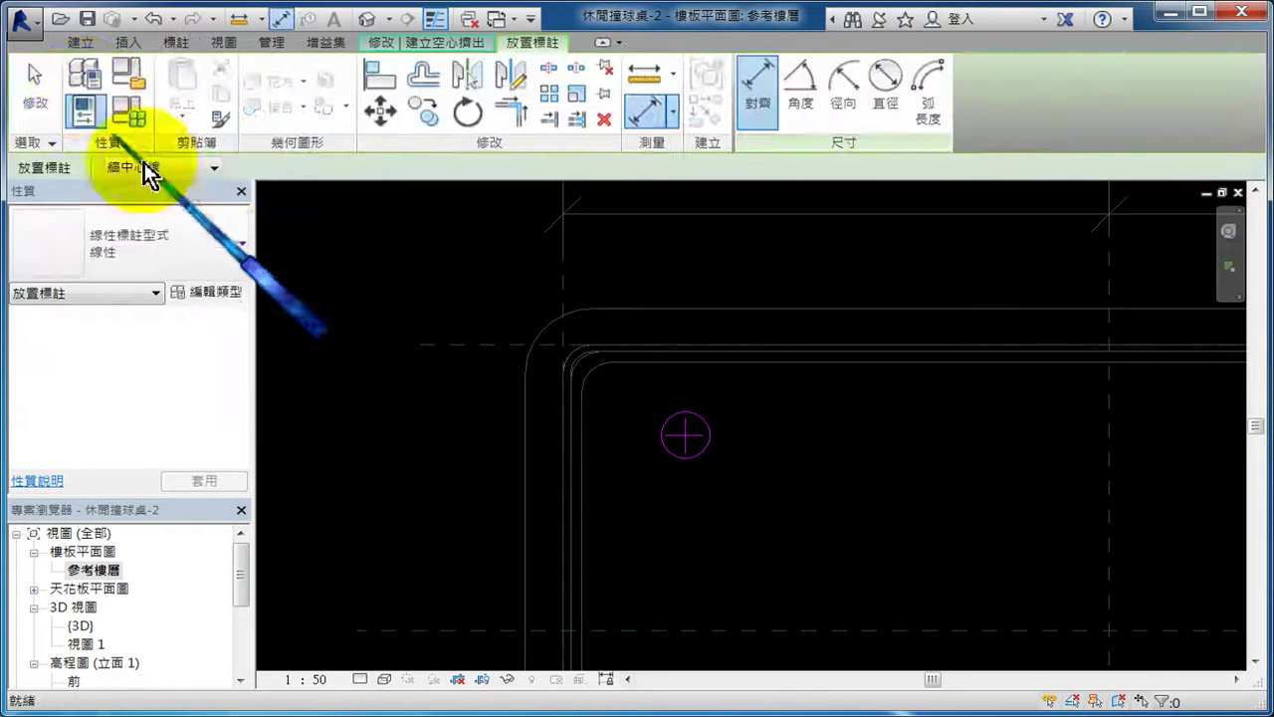
scroll(660, 420, up, 2)
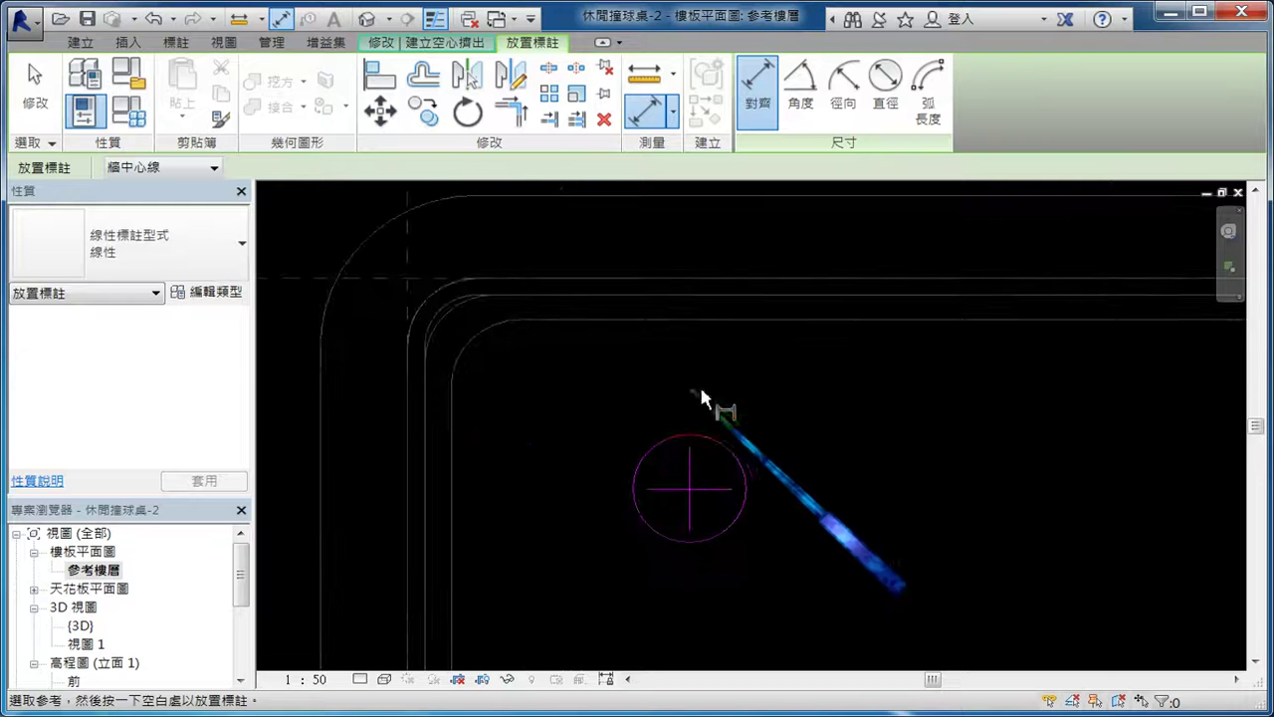
click(690, 465)
scroll(690, 465, down, 2)
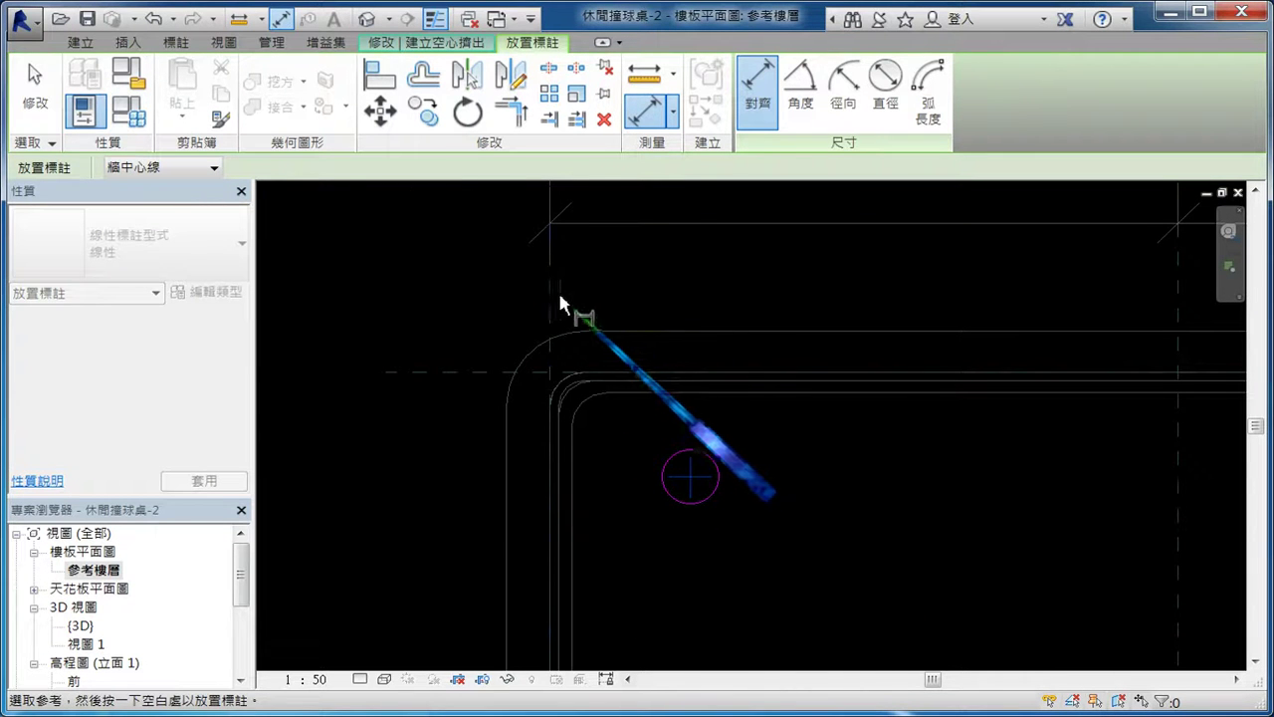
scroll(623, 328, down, 2)
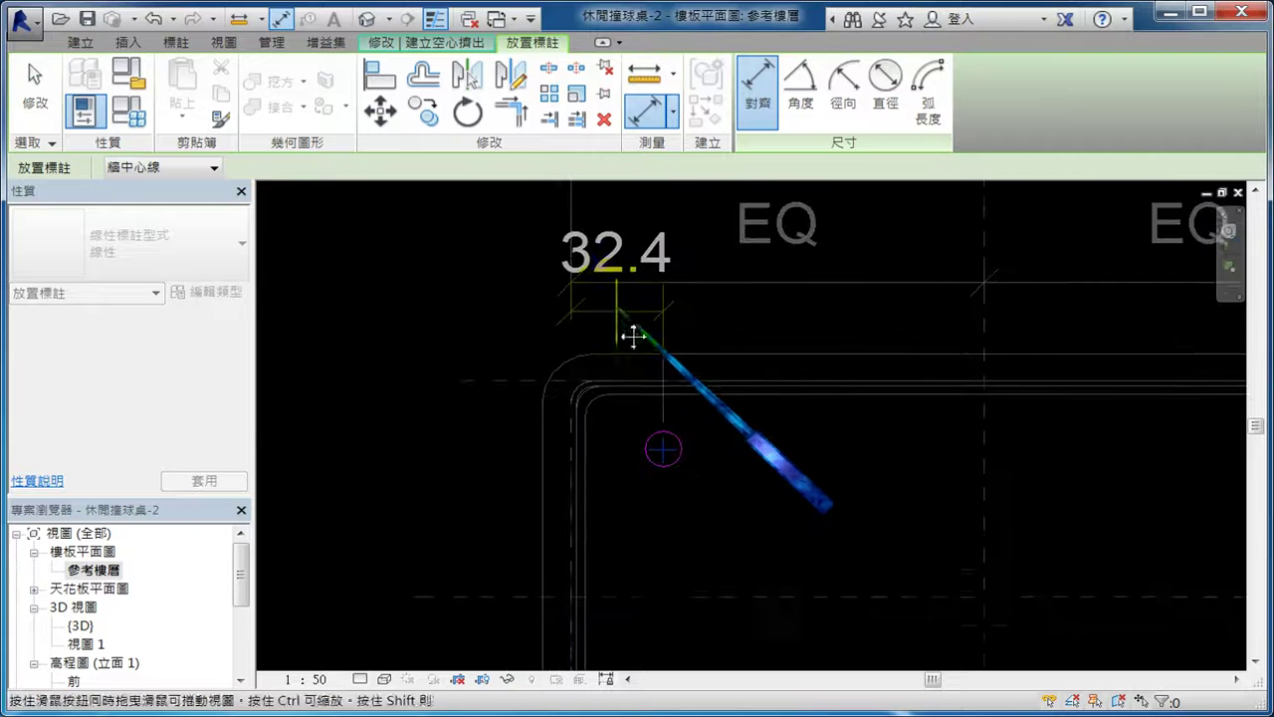
click(617, 338)
key(Escape)
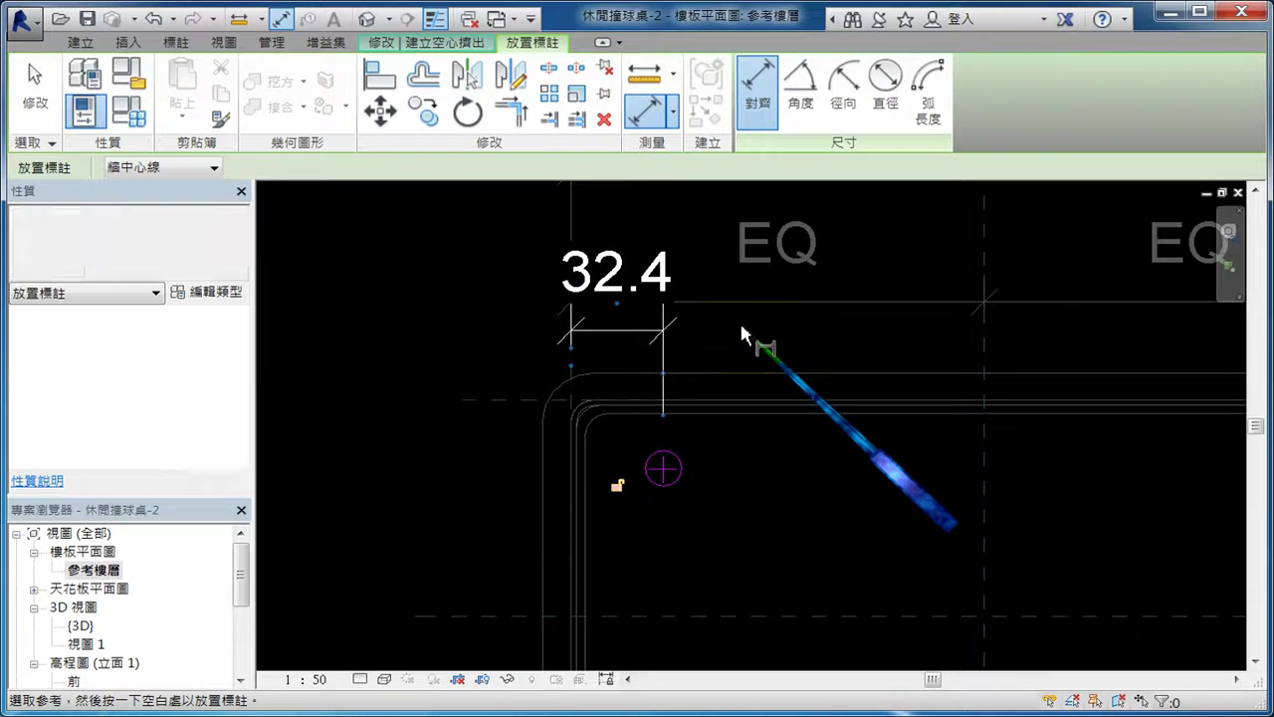
click(331, 677)
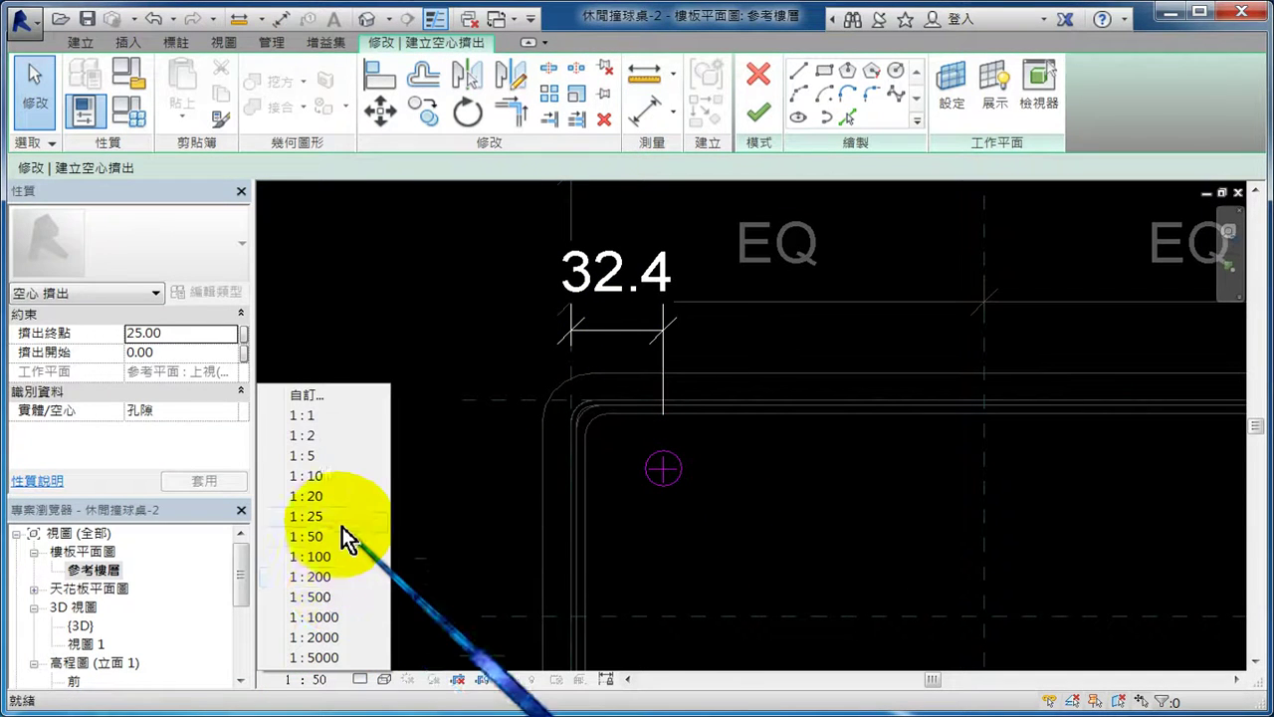
- Set the view scale to 1:20 and change the 32.4 dimension to 6.5, moving the circle
click(328, 493)
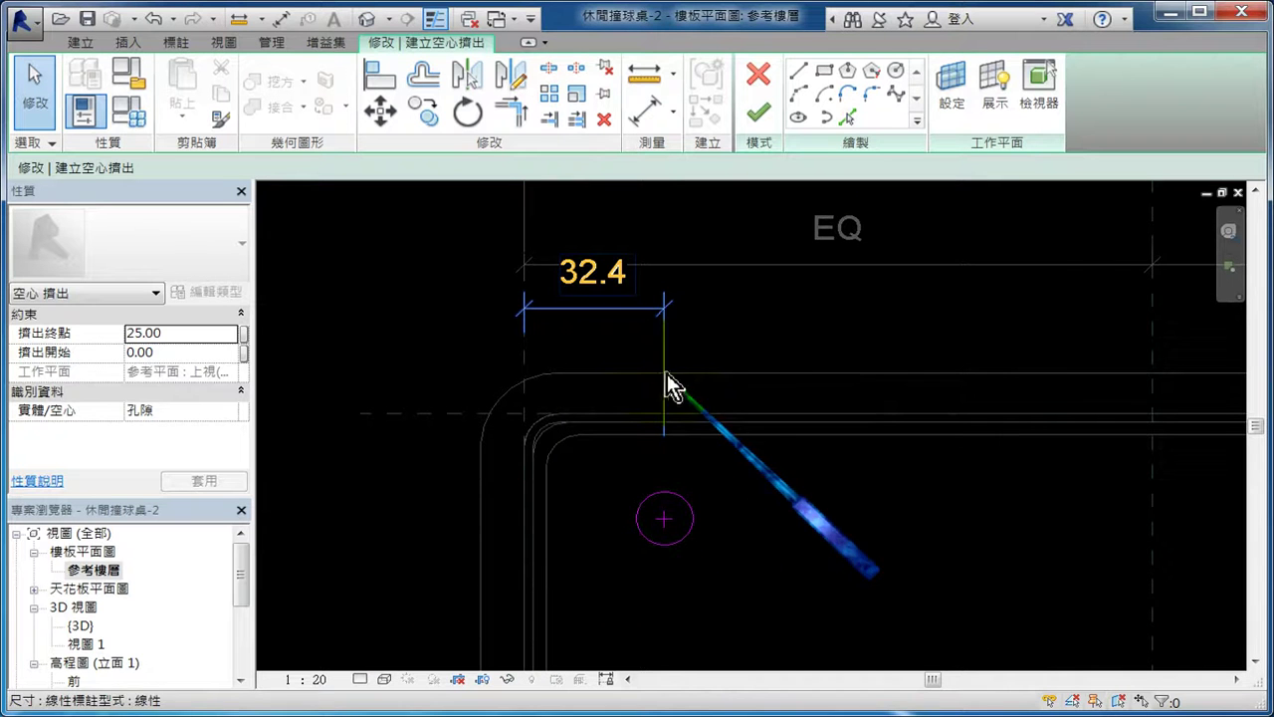
click(595, 281)
text(6.5)
key(Return)
click(719, 309)
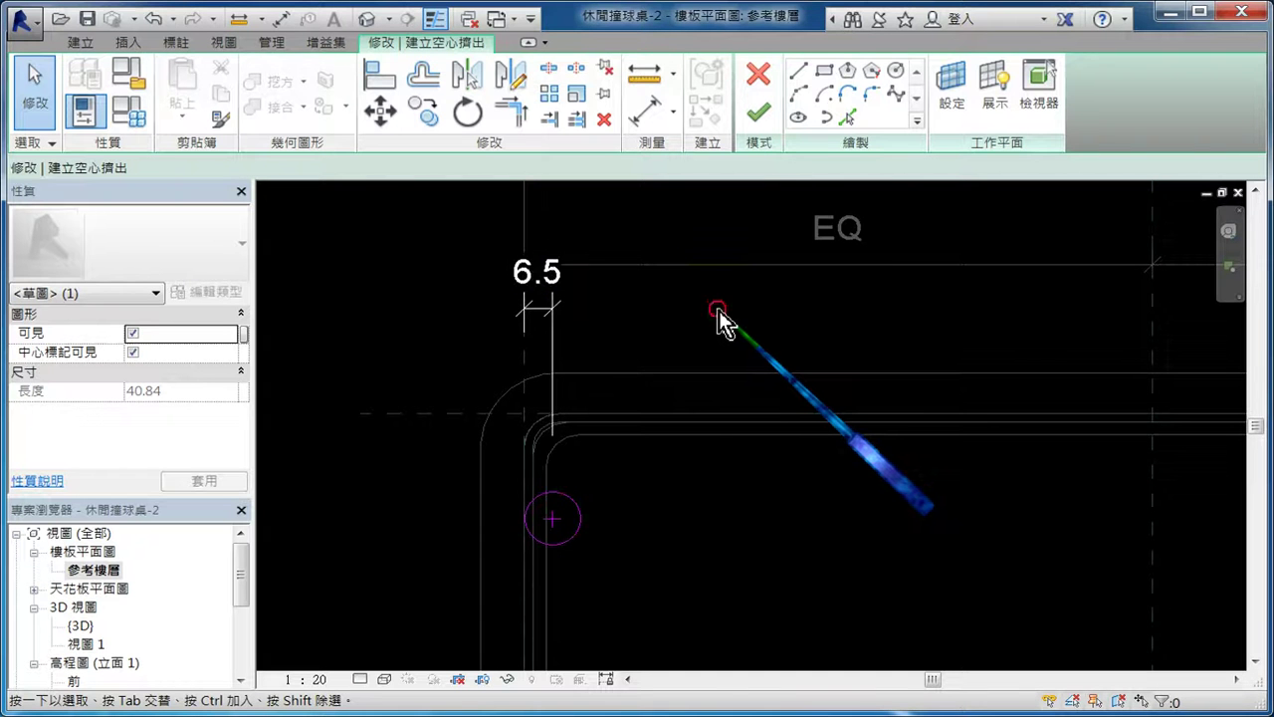
click(550, 342)
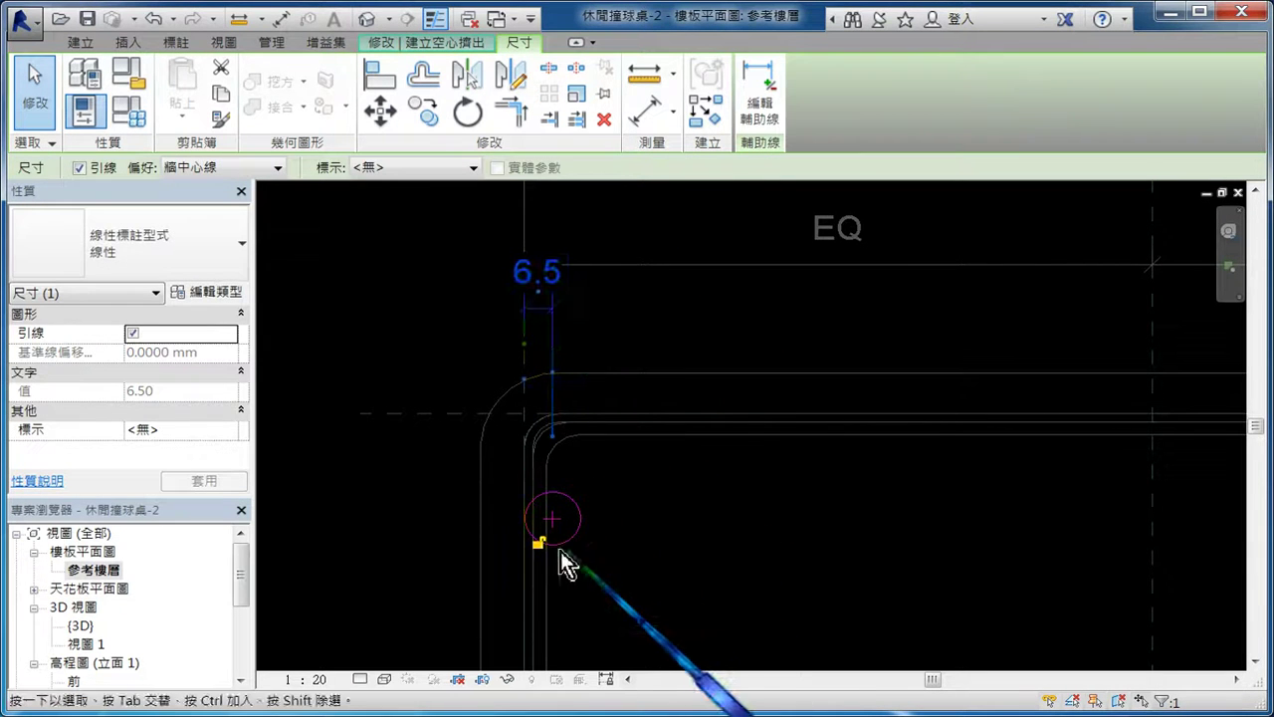
click(549, 467)
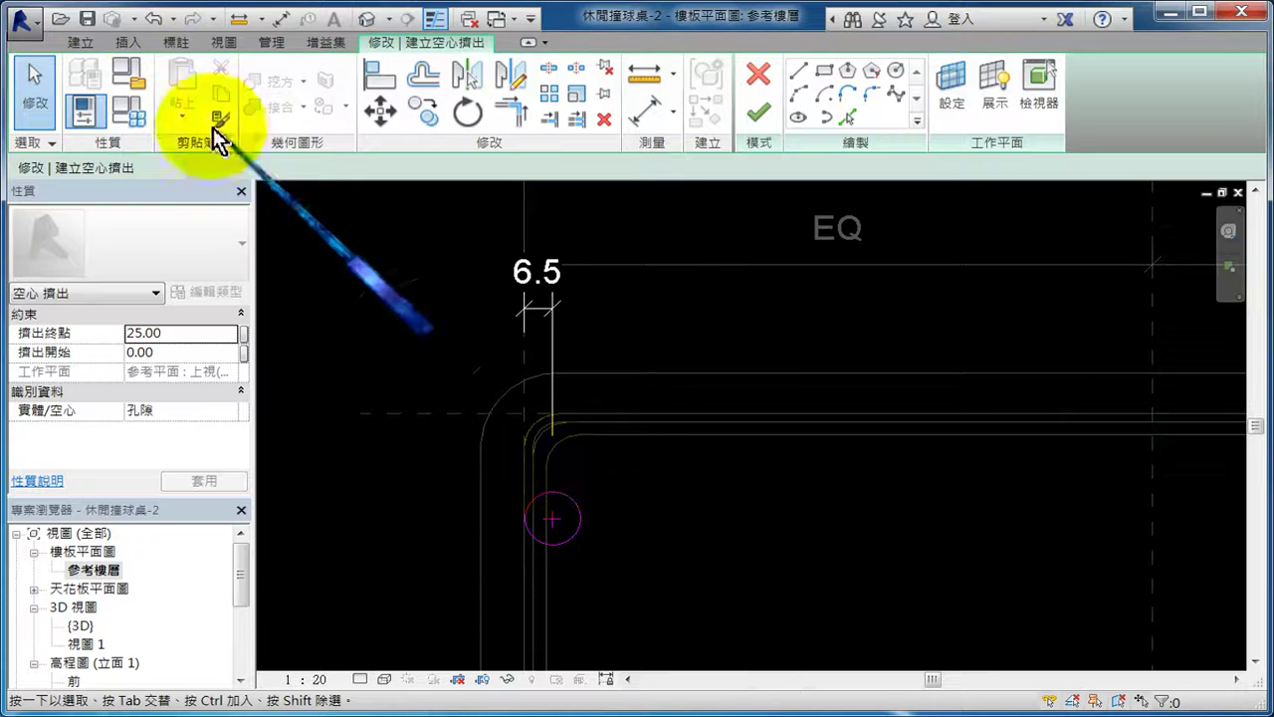
- Place an aligned dimension from the horizontal corner reference plane to the circle's centre, reading 25.4
click(163, 45)
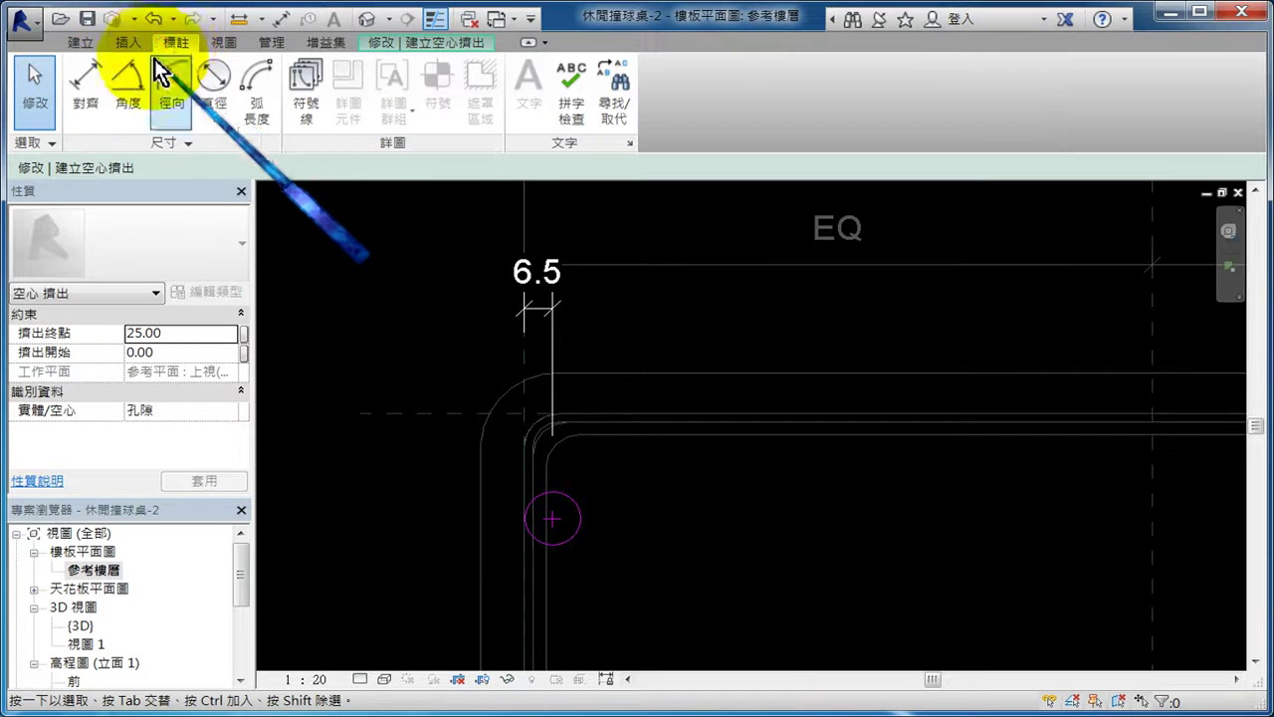
click(87, 89)
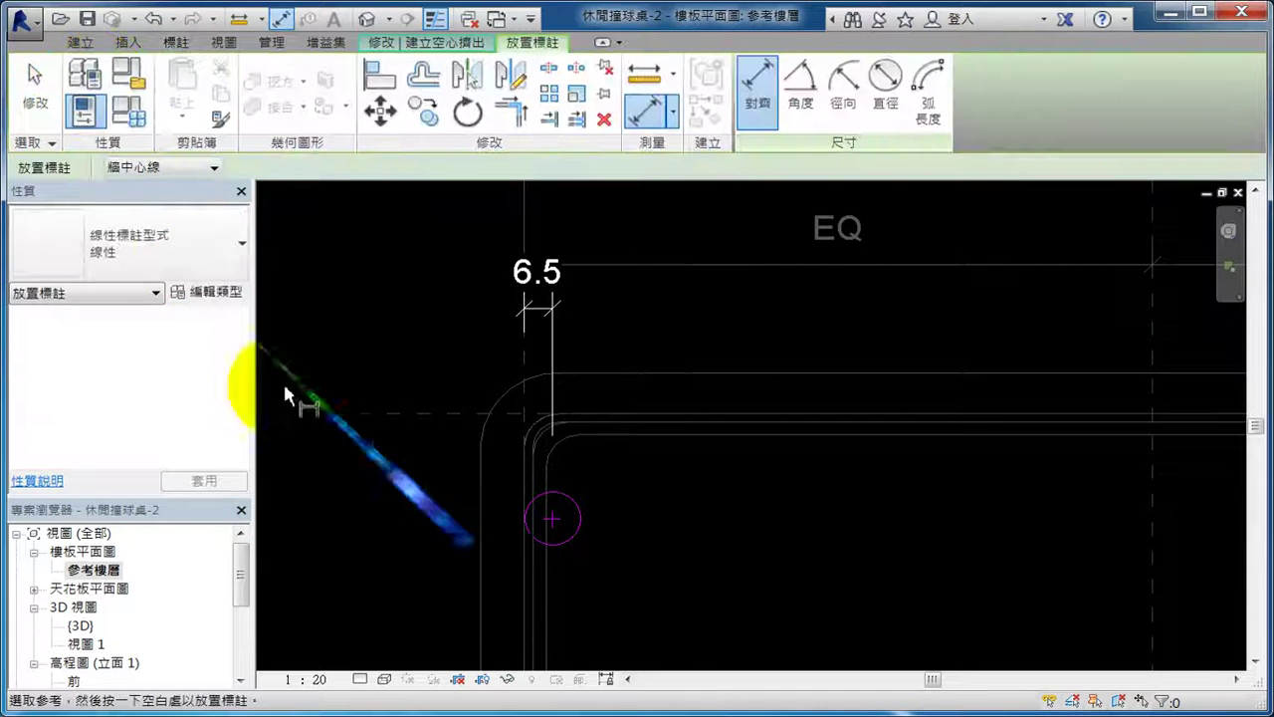
click(414, 410)
scroll(413, 435, up, 1)
scroll(498, 506, up, 3)
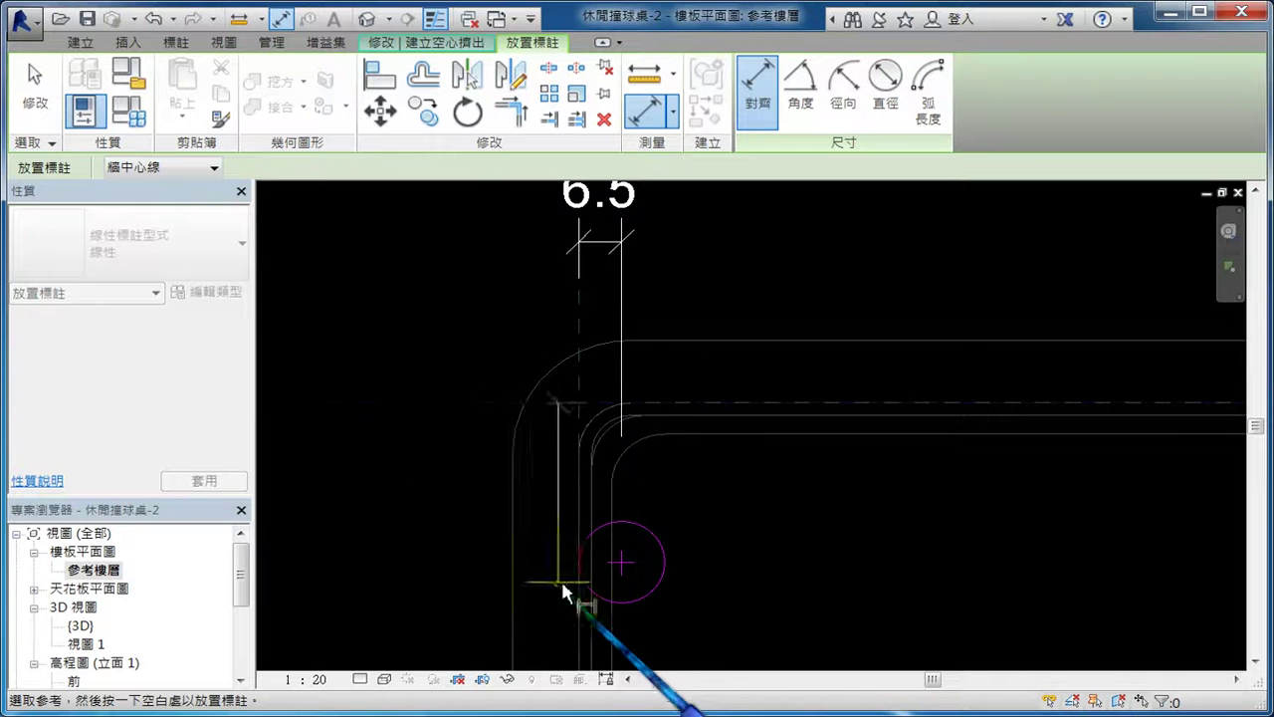
click(640, 550)
scroll(627, 543, down, 2)
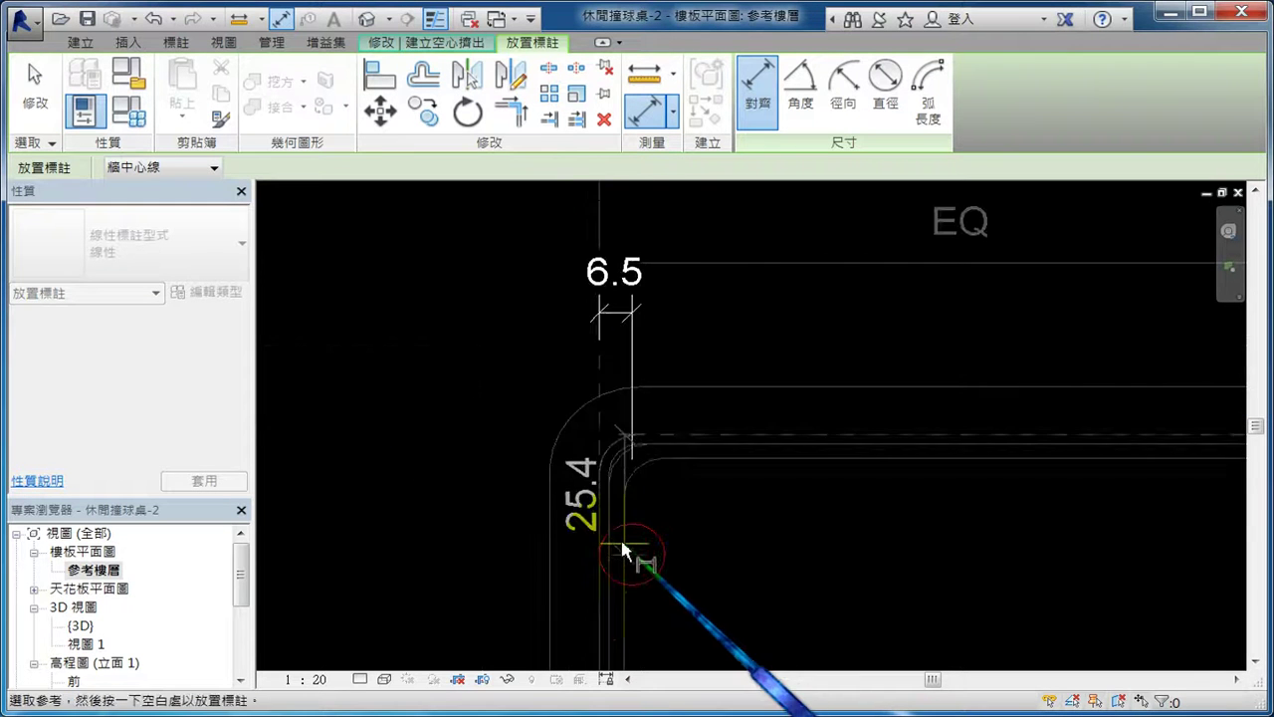
click(463, 538)
key(Escape)
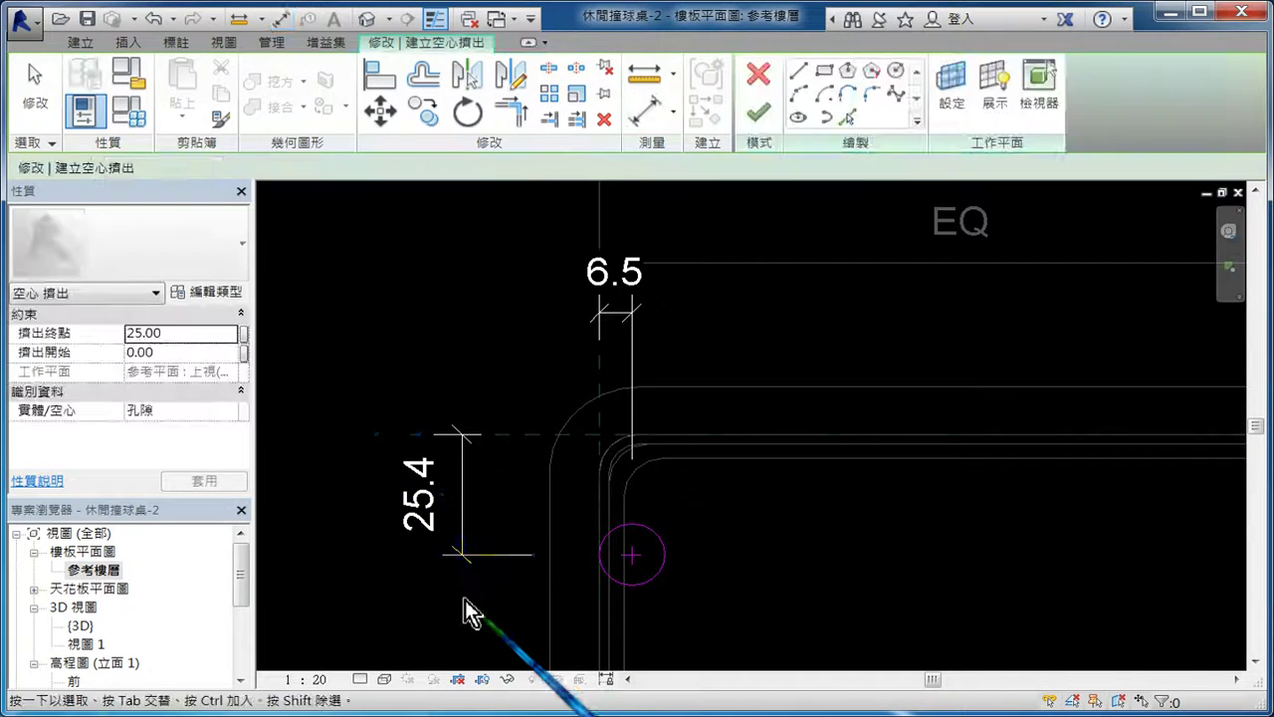
- Change that 25.4 distance to 6.5 so the circle's centre moves accordingly
click(606, 577)
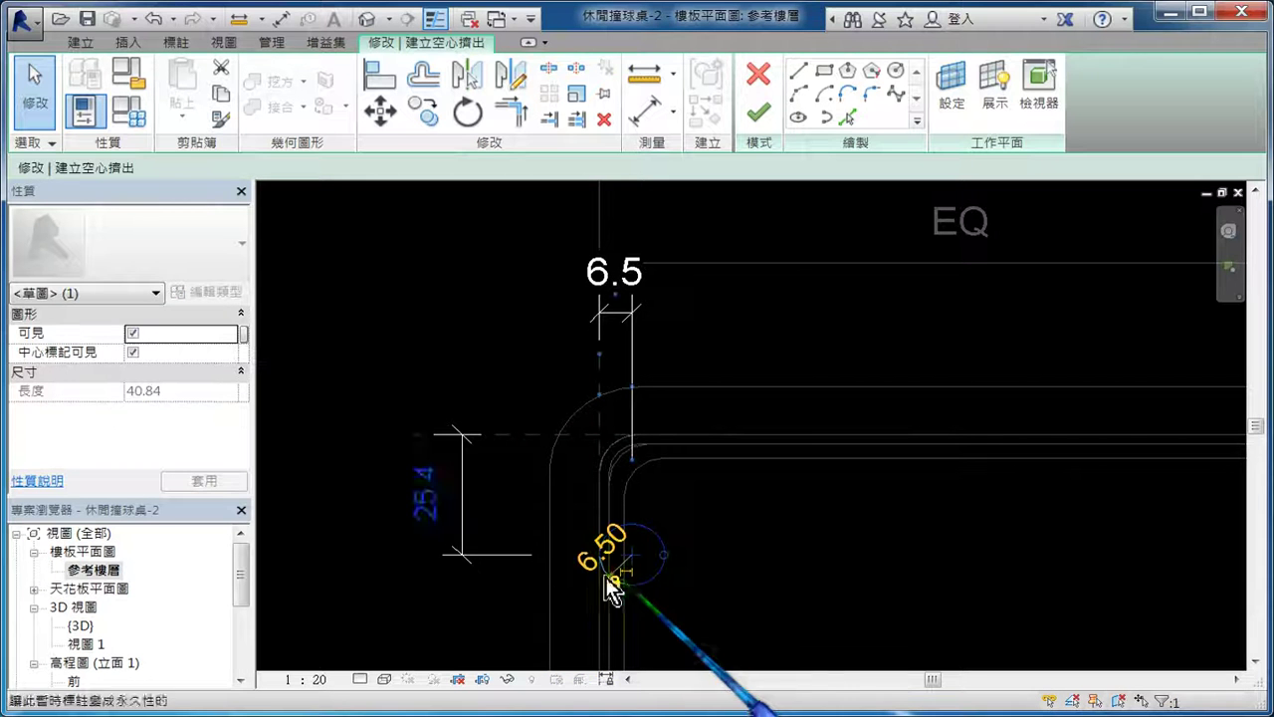
click(426, 509)
text(6.5)
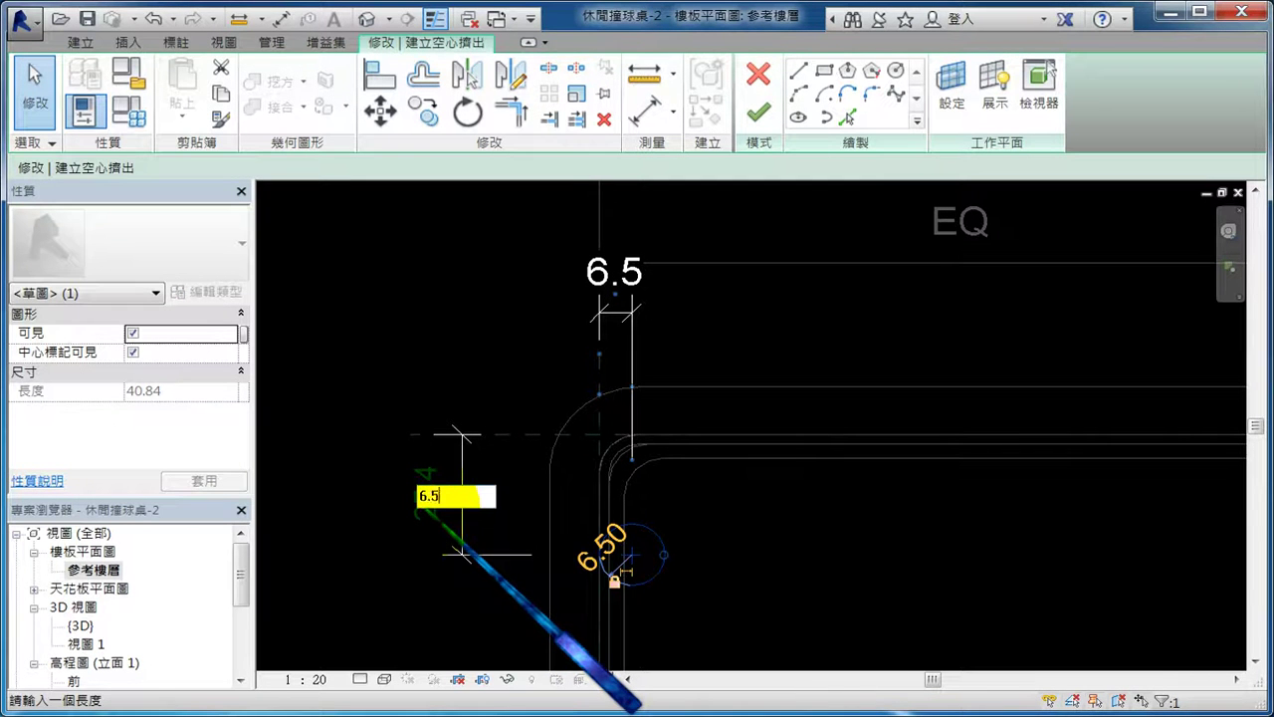
key(Return)
click(710, 522)
scroll(666, 512, up, 2)
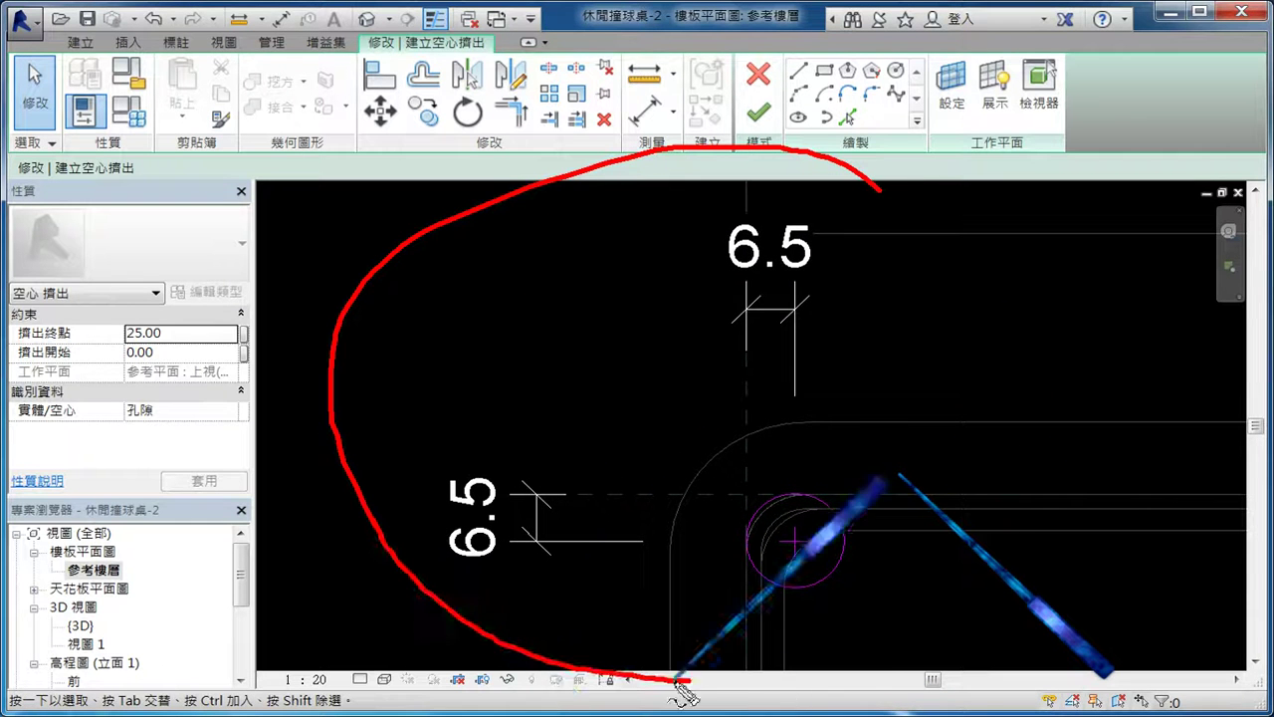